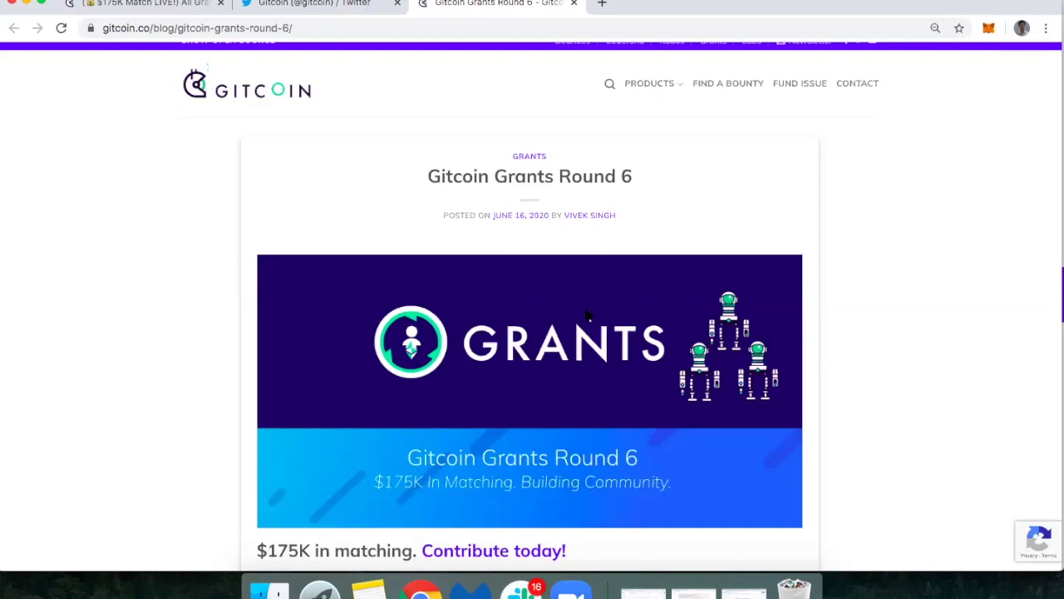
Step: Scroll the Round 6 post to the $175K matching intro and the past-rounds funding chart
scroll(587, 315, down, 5)
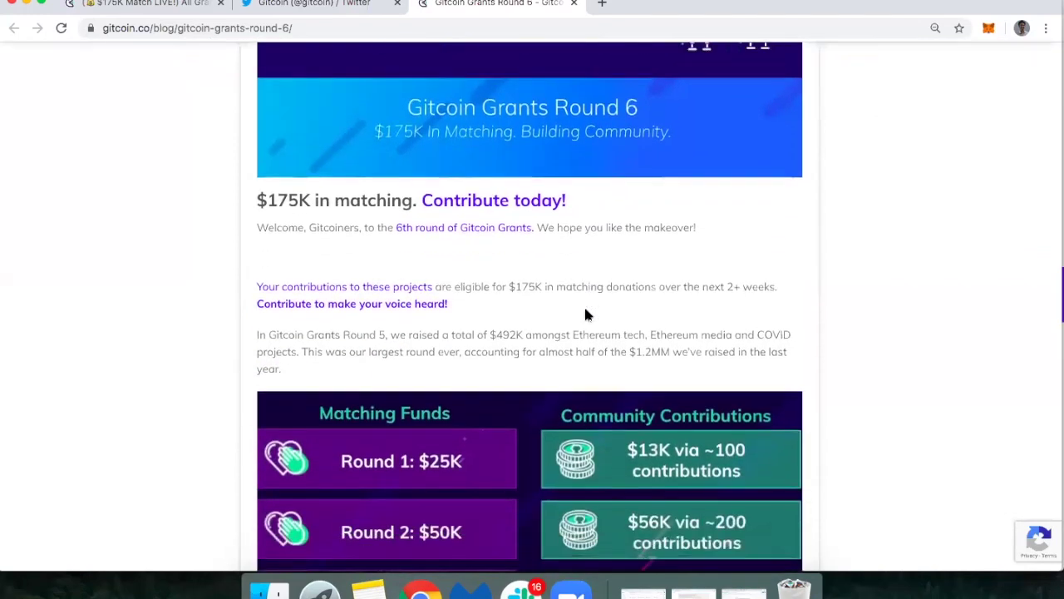
scroll(586, 316, down, 1)
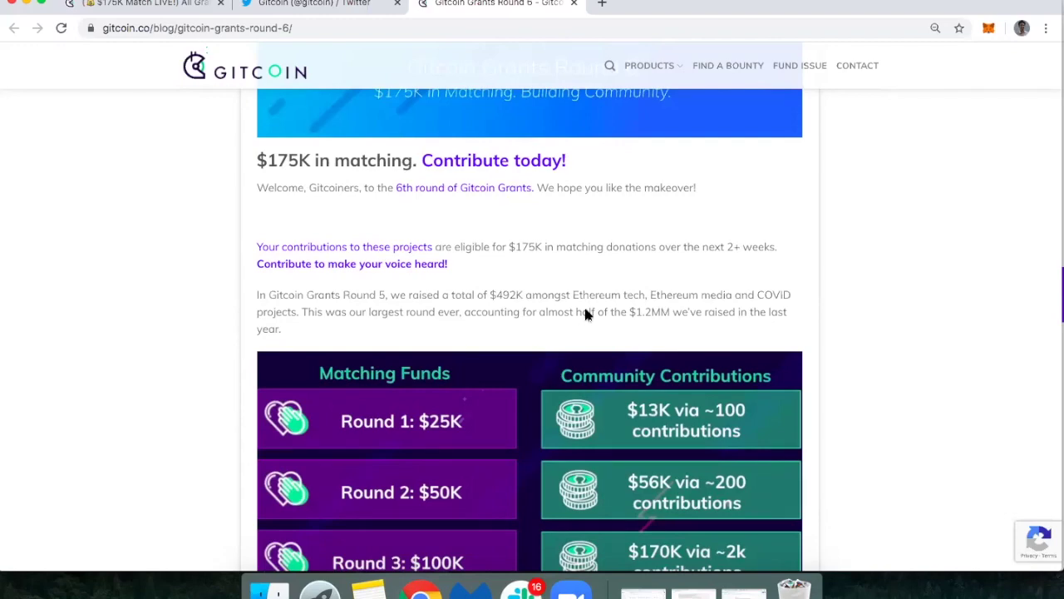
Step: Scroll to the $100,000, $50,000 and $25,000 matching pools and the Bulk Checkout section
scroll(644, 388, down, 15)
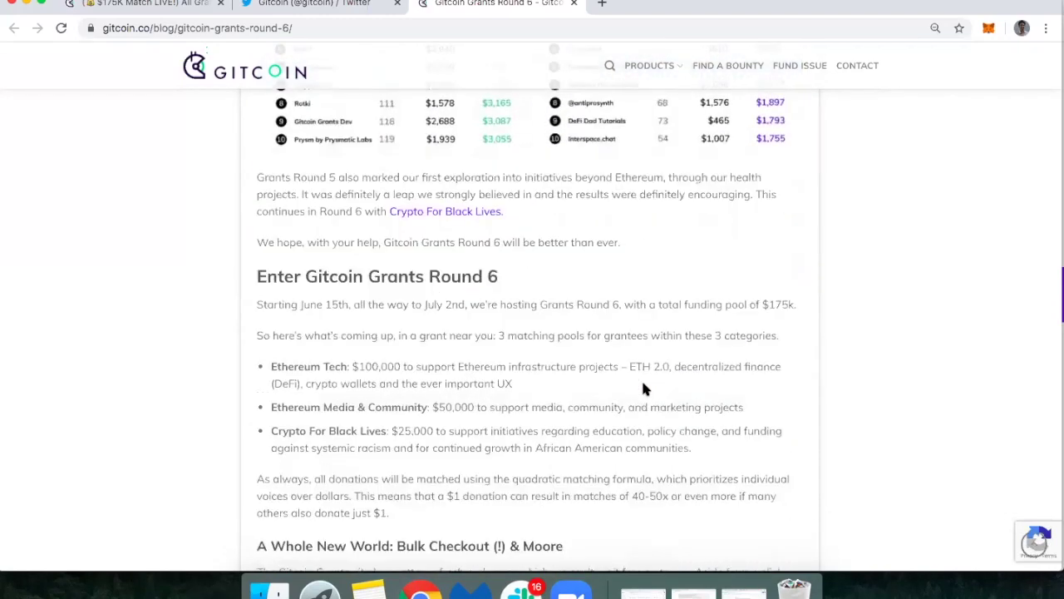
scroll(644, 388, down, 2)
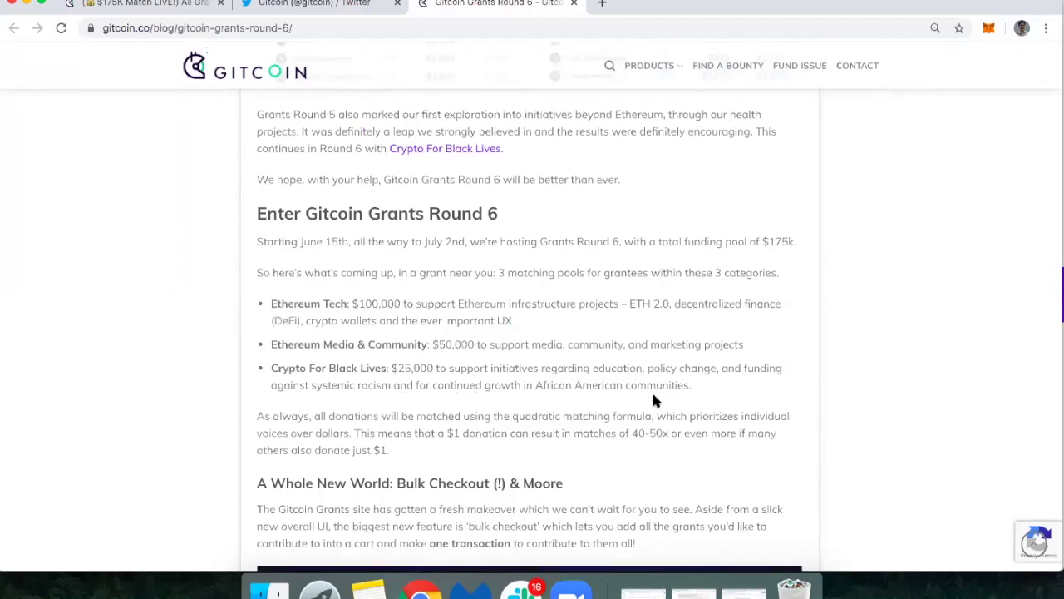
scroll(570, 396, down, 2)
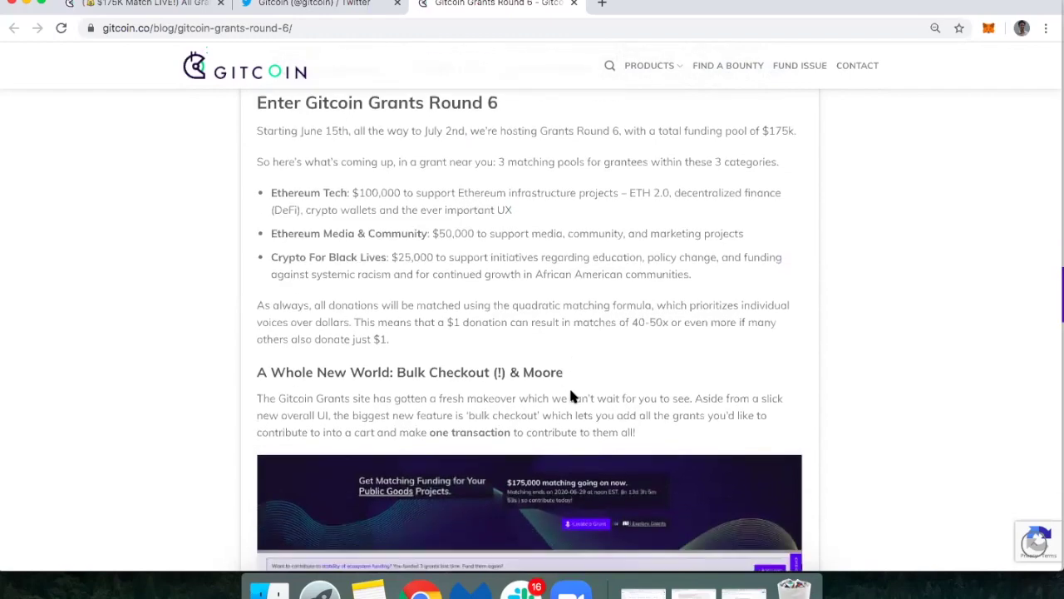
Step: Scroll between the Round 1–5 matching chart ($25K to $250K) and the Round 5 Tech and Media tables
scroll(571, 396, up, 5)
scroll(571, 396, up, 7)
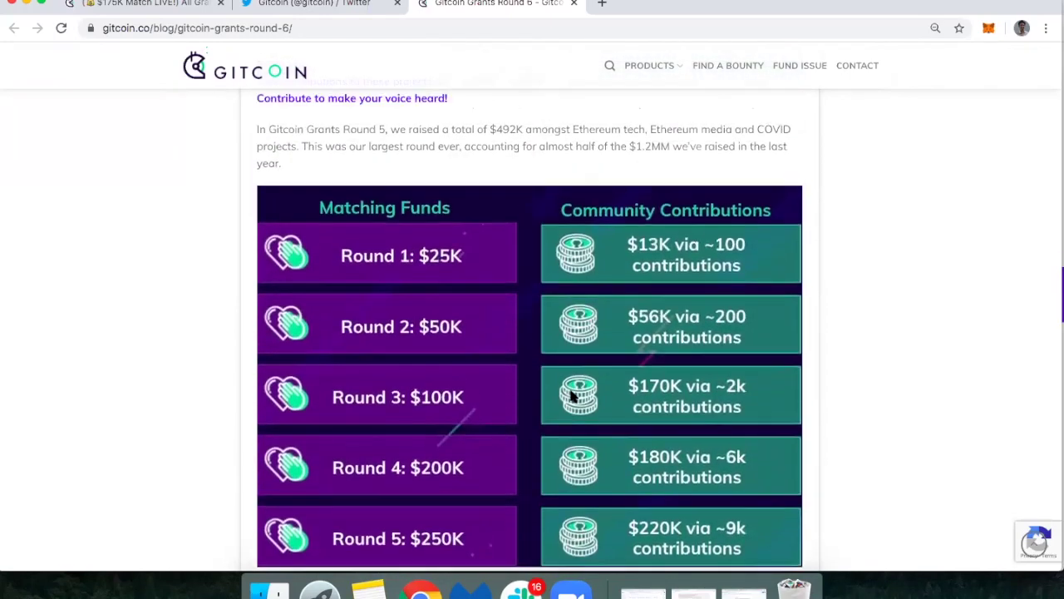
scroll(499, 197, down, 1)
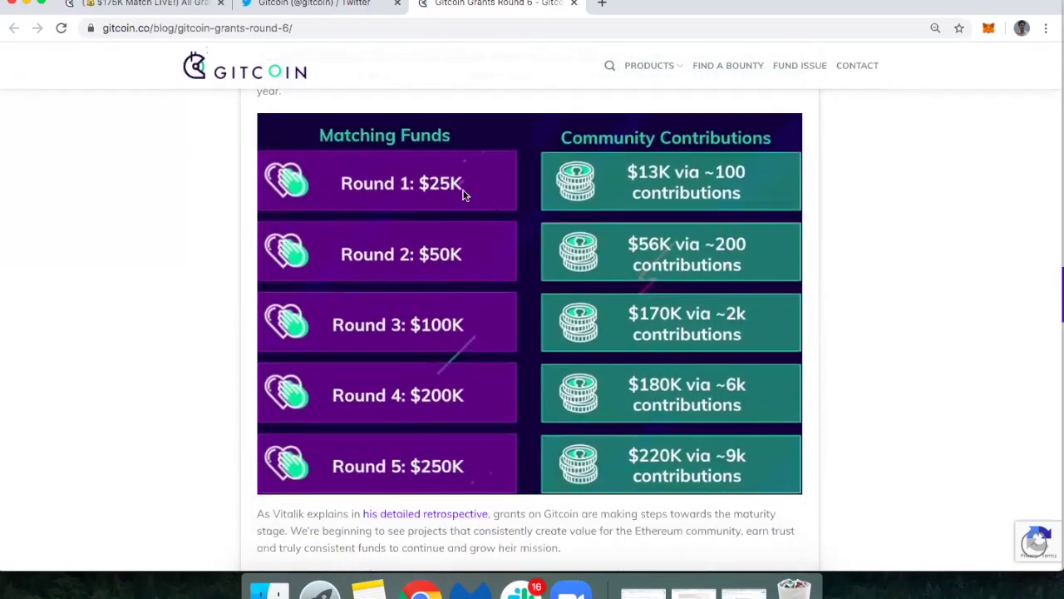
scroll(487, 204, up, 5)
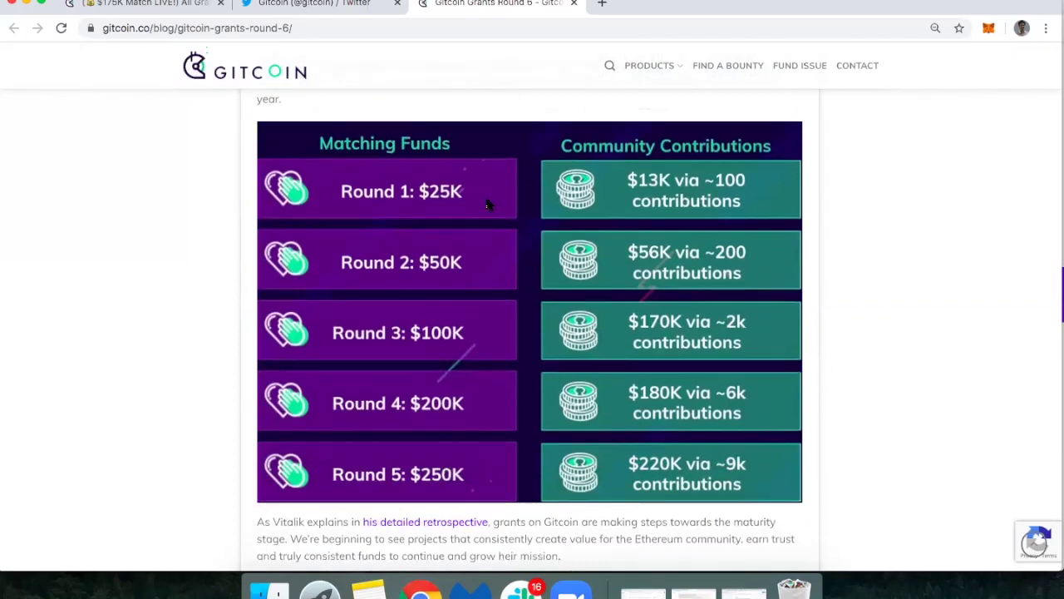
scroll(489, 206, down, 2)
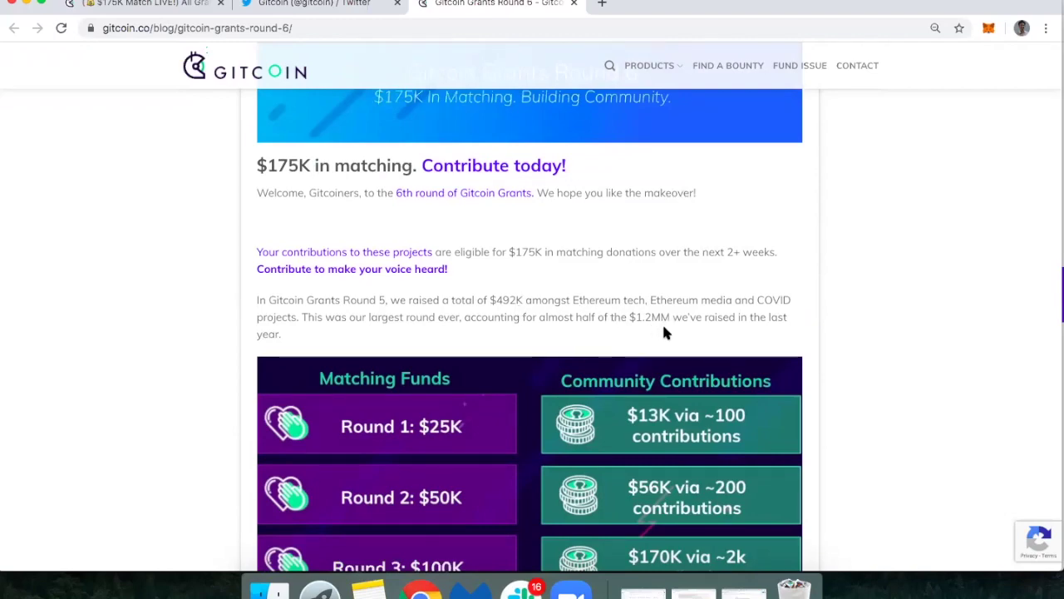
scroll(663, 333, down, 5)
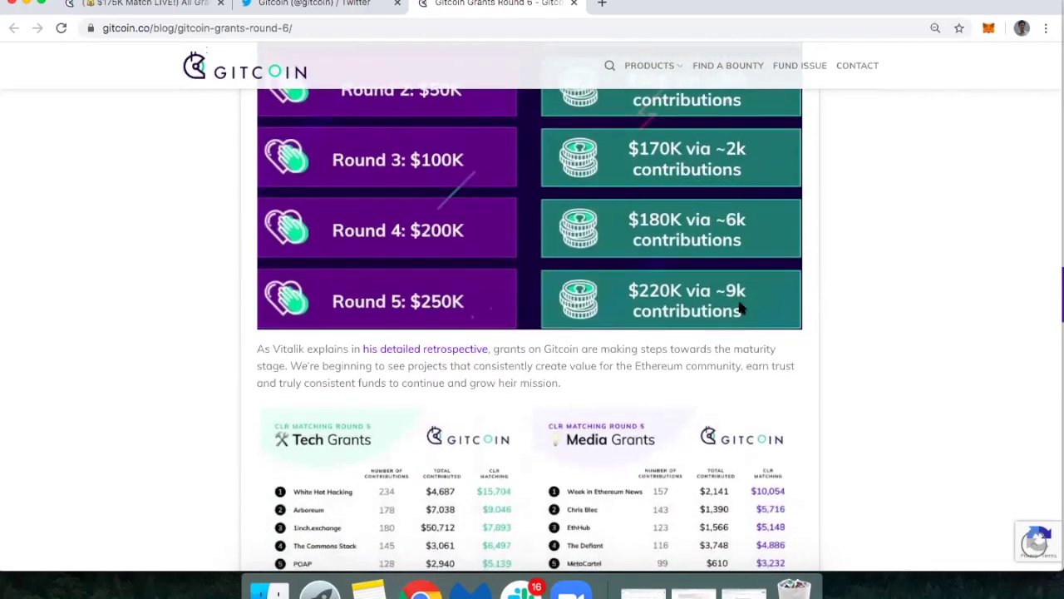
scroll(657, 316, up, 3)
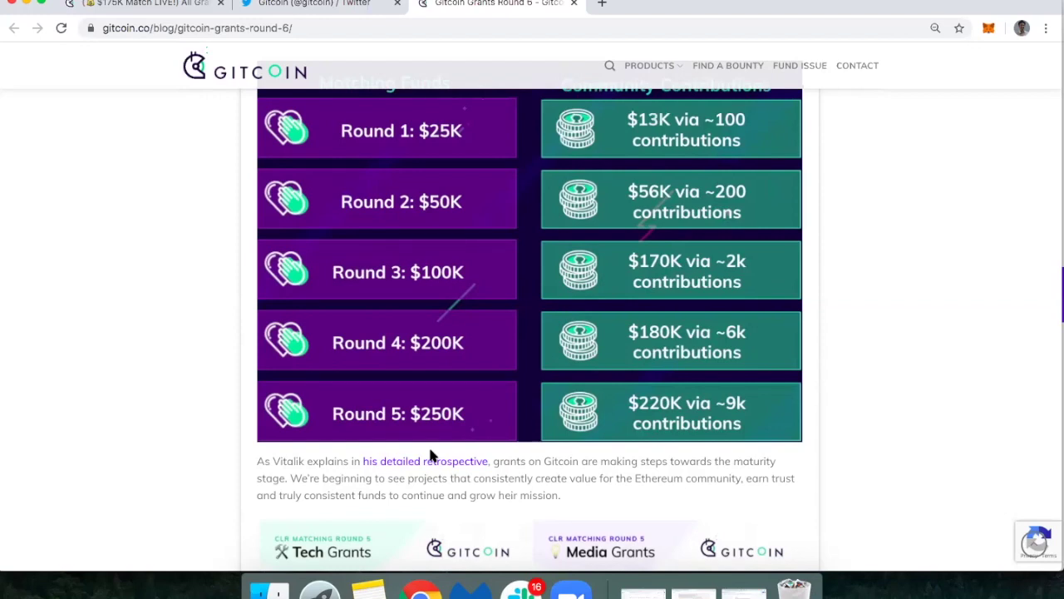
Step: Scroll further down the Round 6 blog post
scroll(480, 455, down, 5)
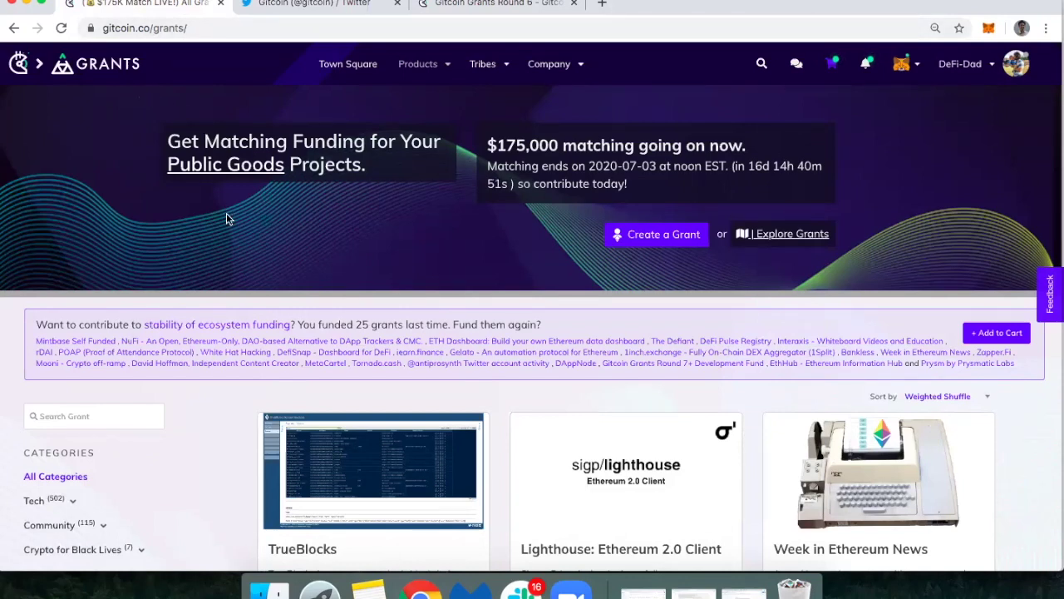
Step: Scroll the grants list to the TrueBlocks, Lighthouse and Week in Ethereum News cards with their CLR match estimates
scroll(228, 216, down, 3)
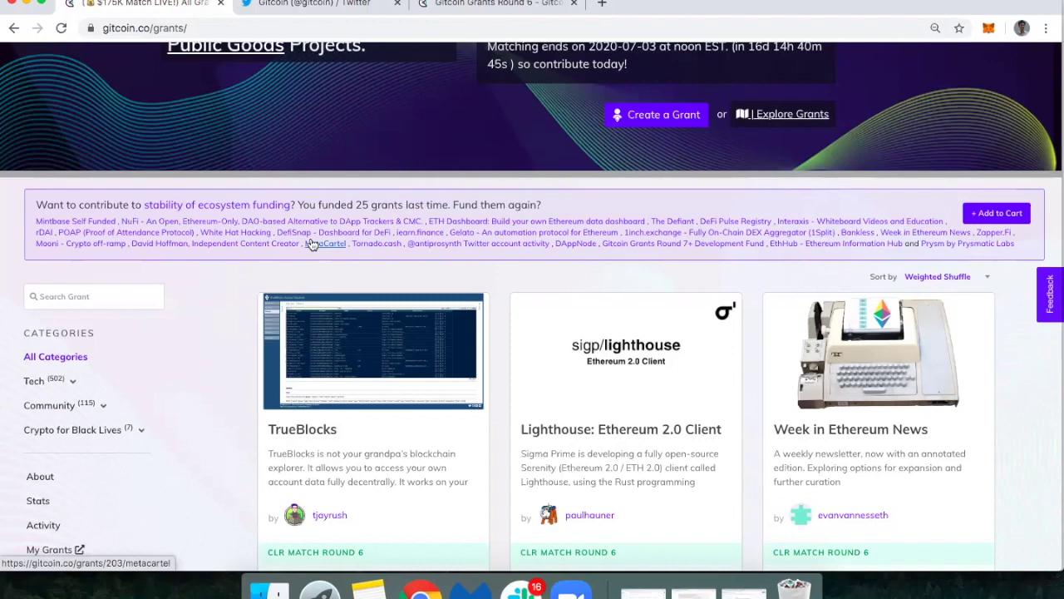
scroll(312, 244, up, 3)
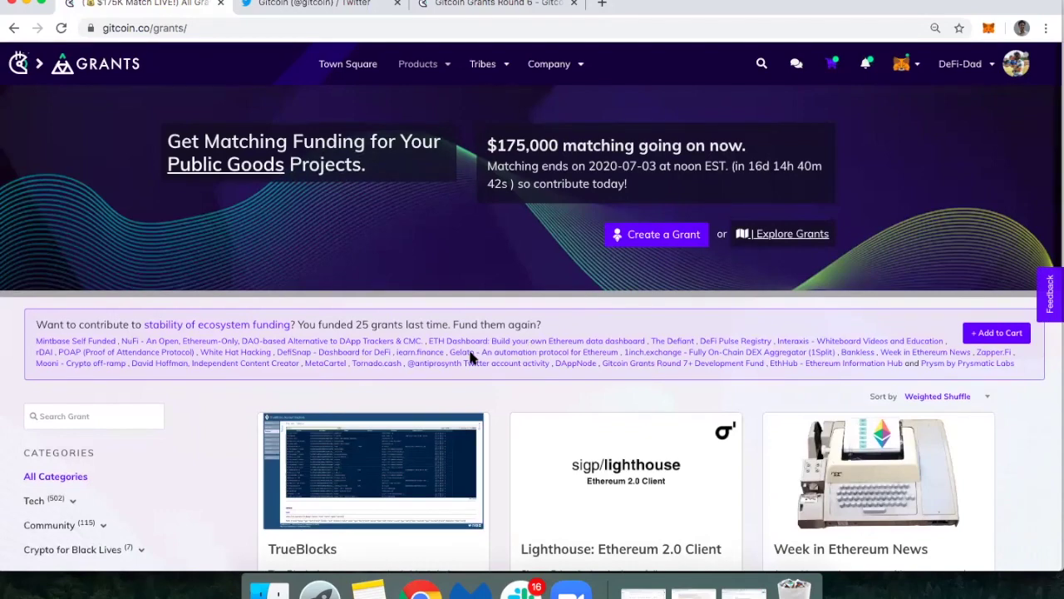
scroll(471, 358, down, 2)
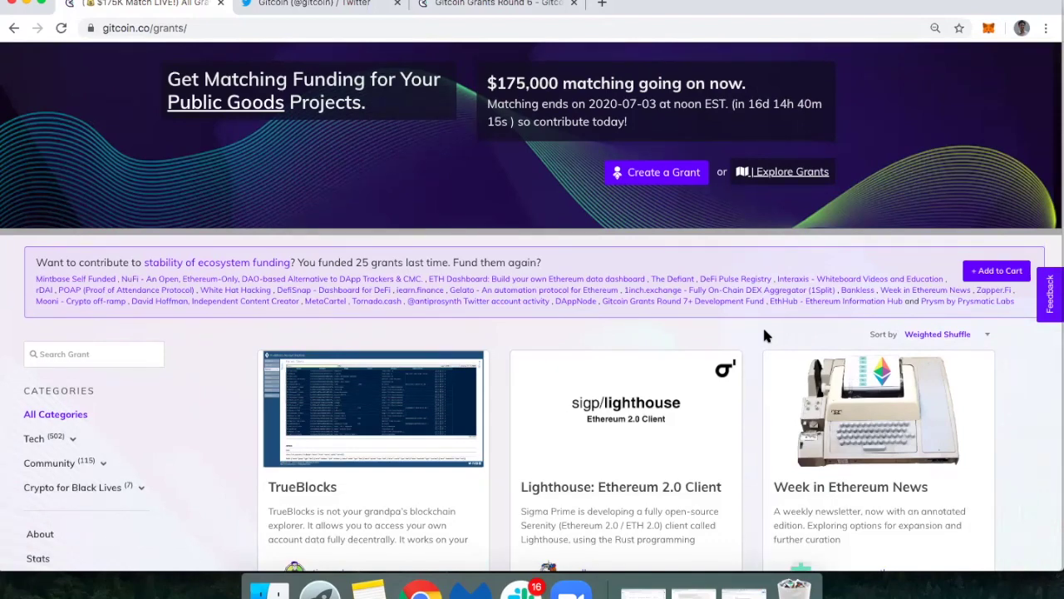
scroll(582, 453, down, 3)
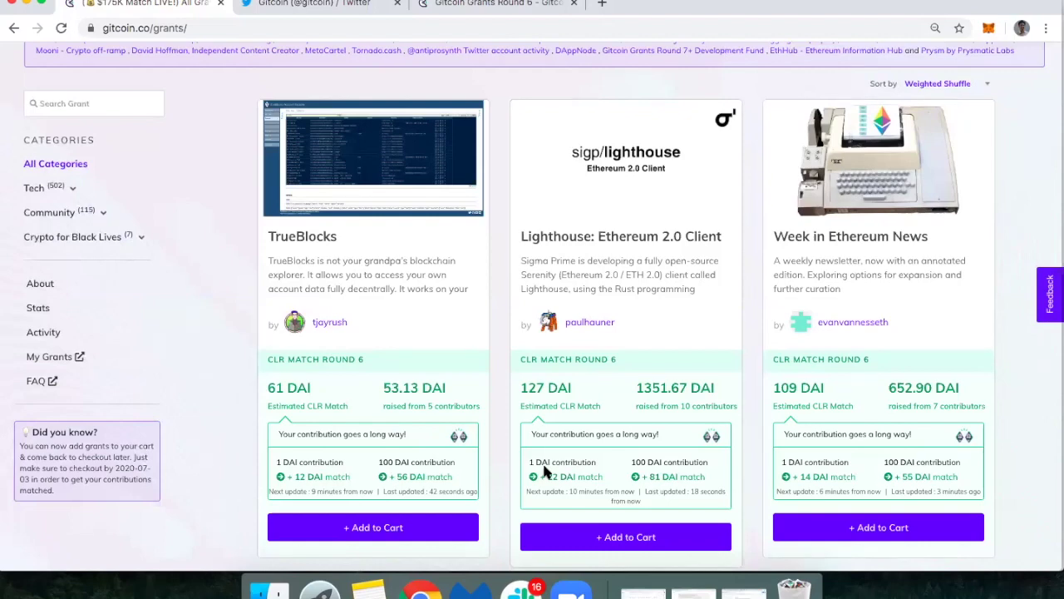
click(567, 536)
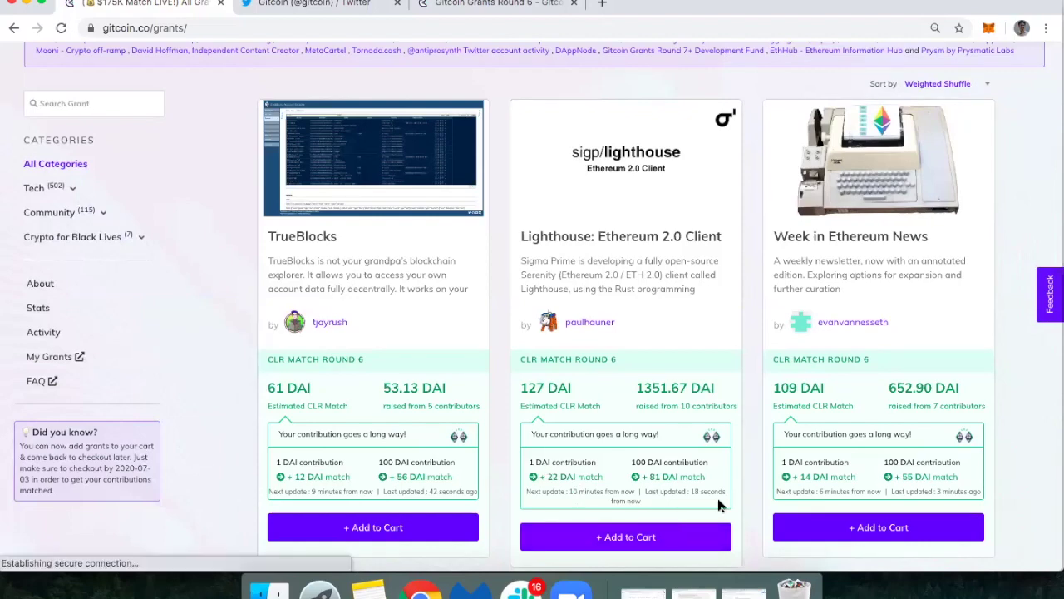
scroll(701, 491, down, 1)
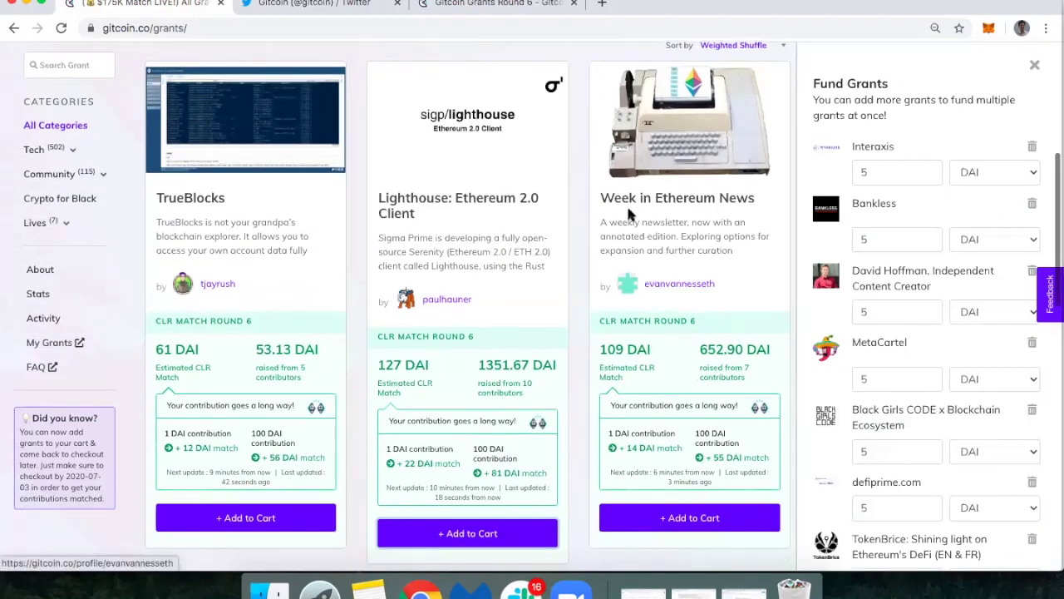
click(638, 517)
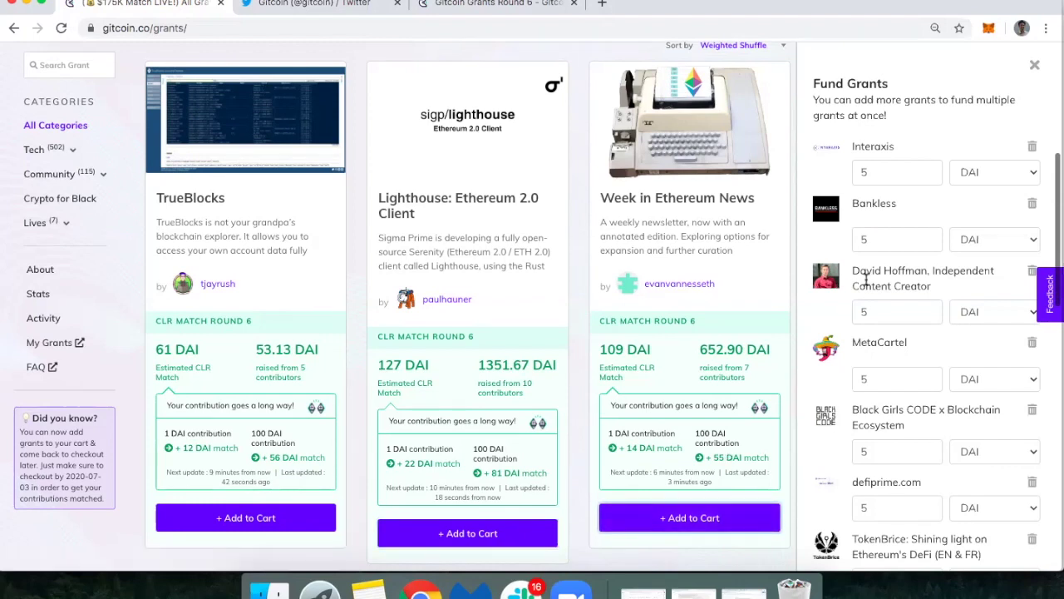
scroll(866, 280, up, 1)
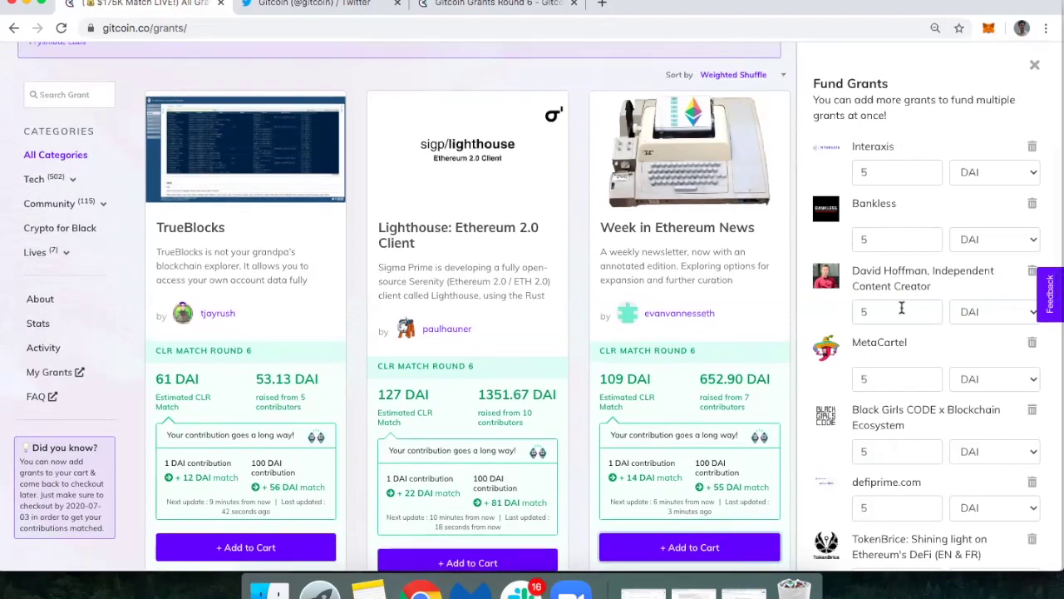
scroll(901, 347, down, 10)
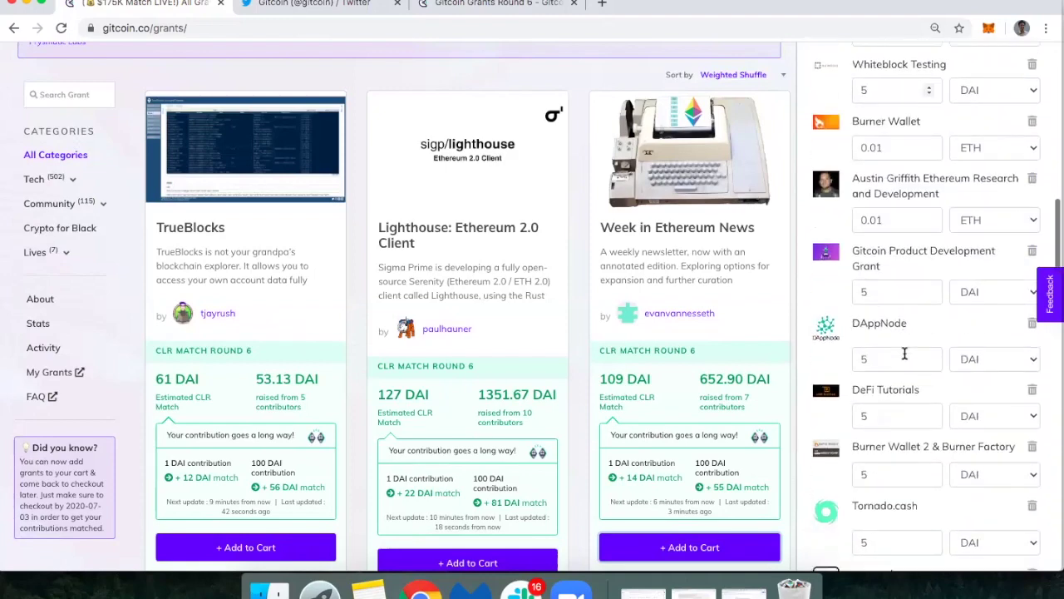
scroll(905, 354, down, 2)
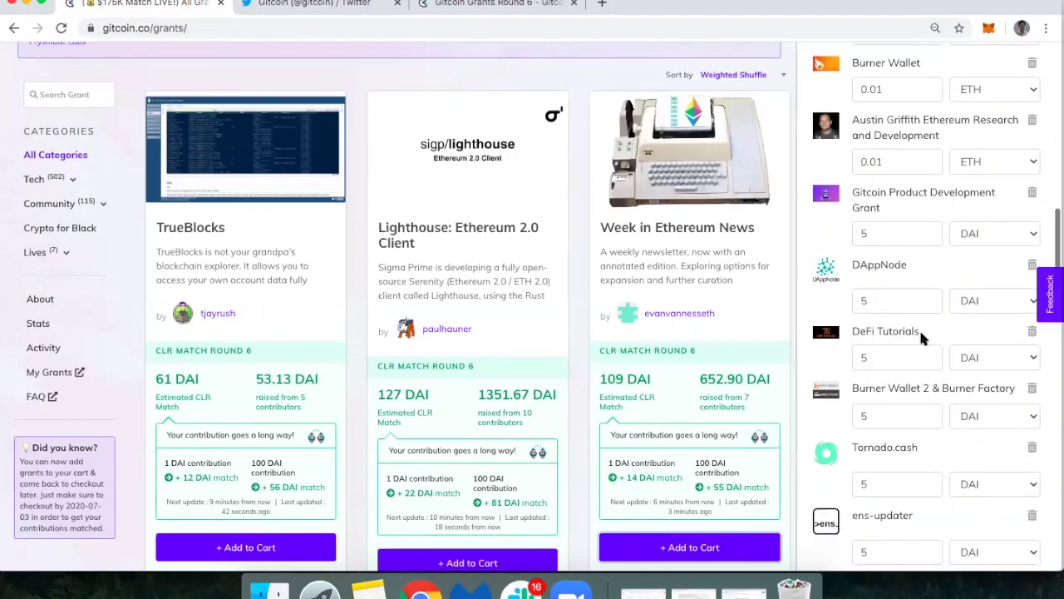
scroll(938, 292, up, 10)
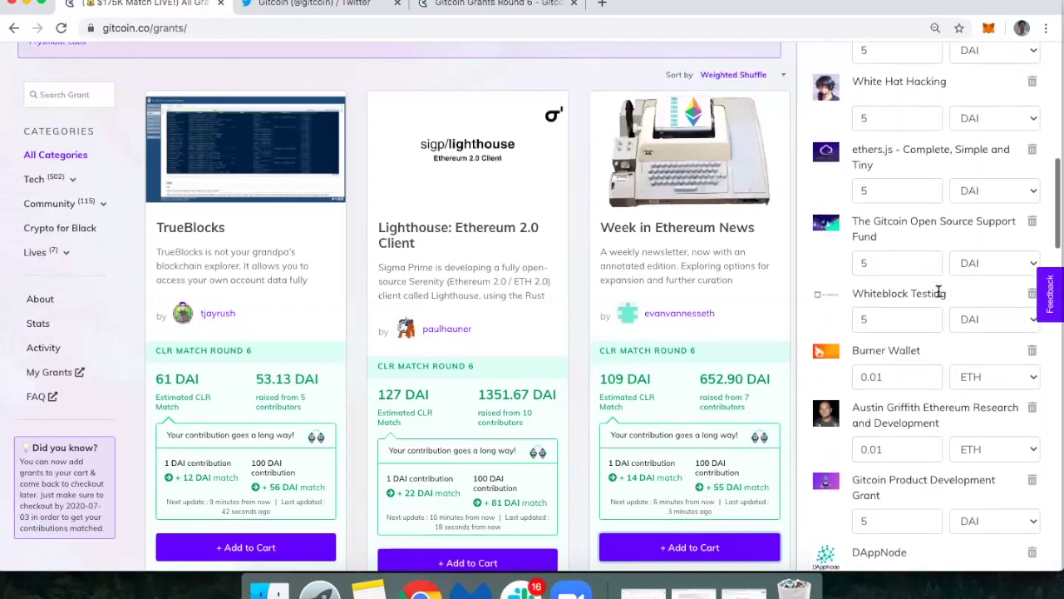
scroll(938, 291, up, 2)
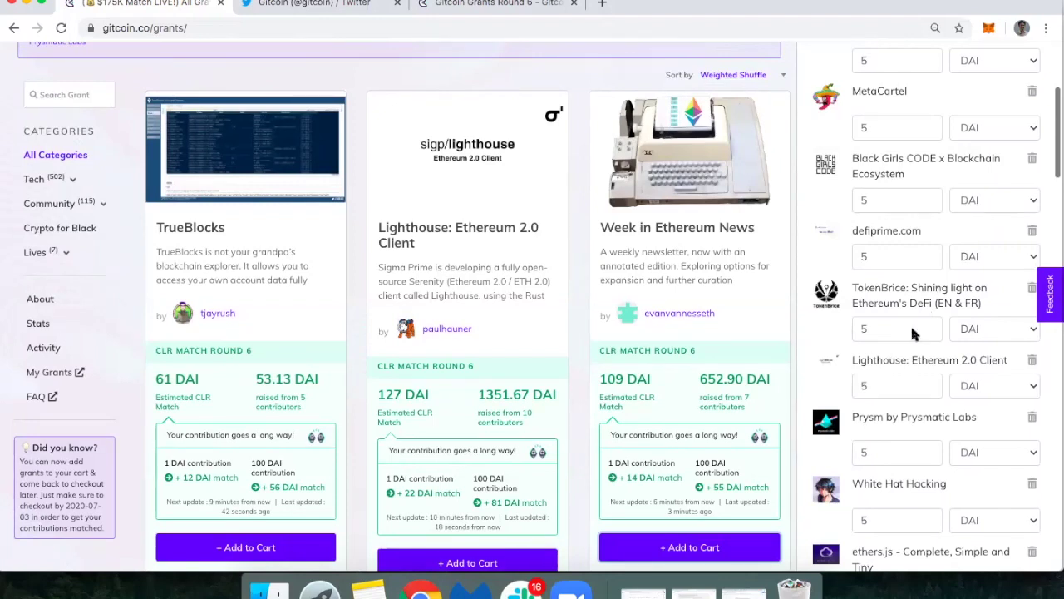
scroll(912, 333, down, 1)
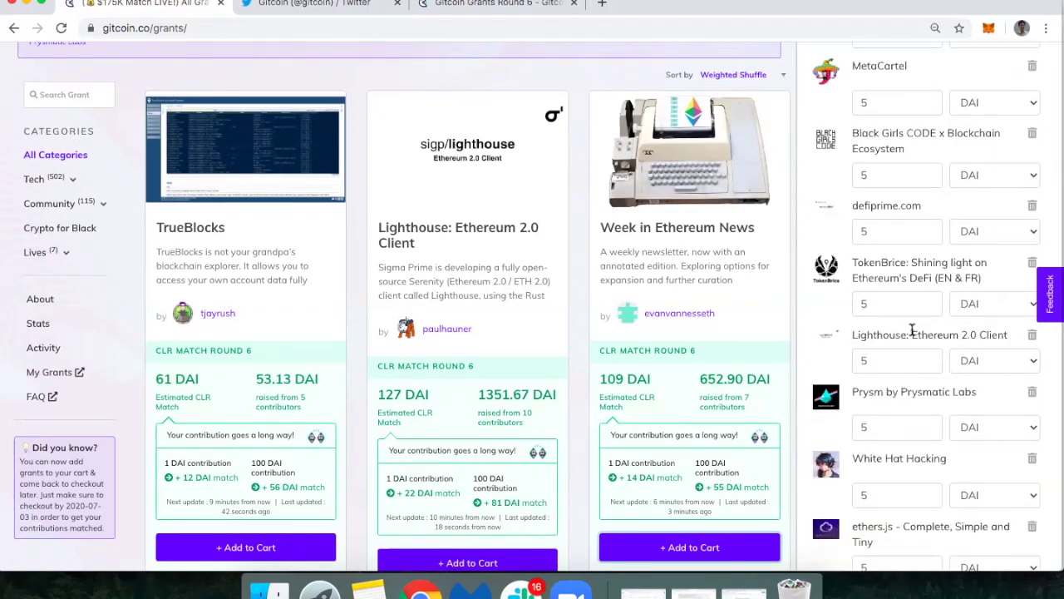
scroll(912, 331, down, 10)
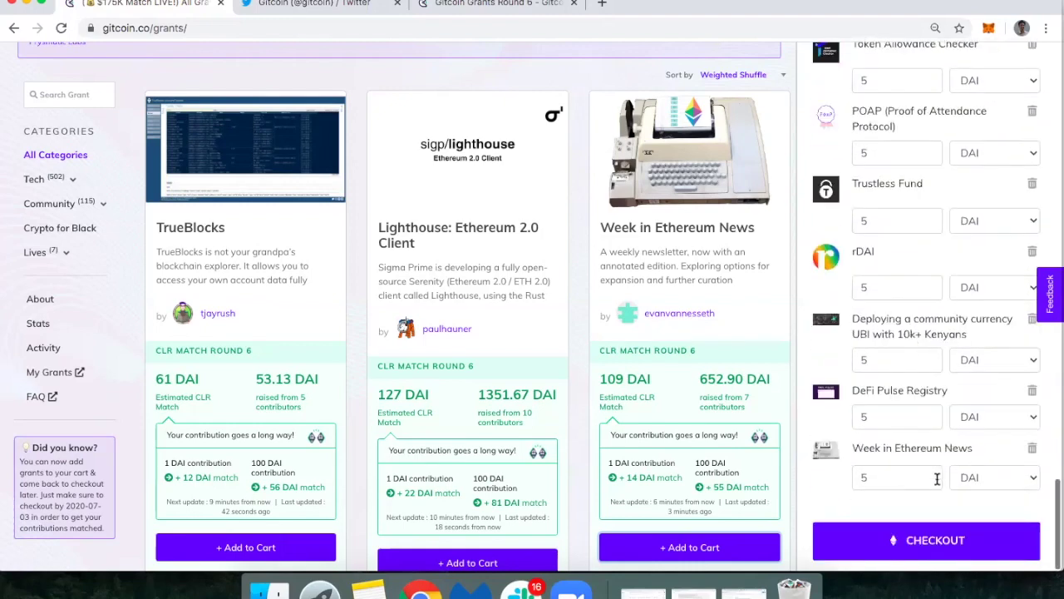
click(908, 542)
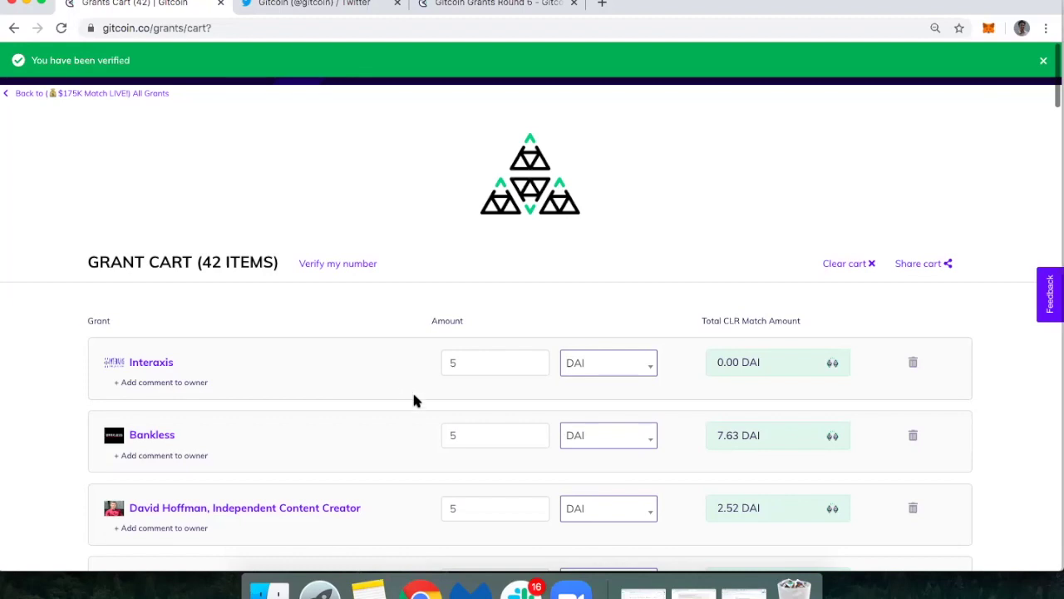
Step: Check the Interaxis contribution's currency options, leaving them unchanged
scroll(416, 401, down, 3)
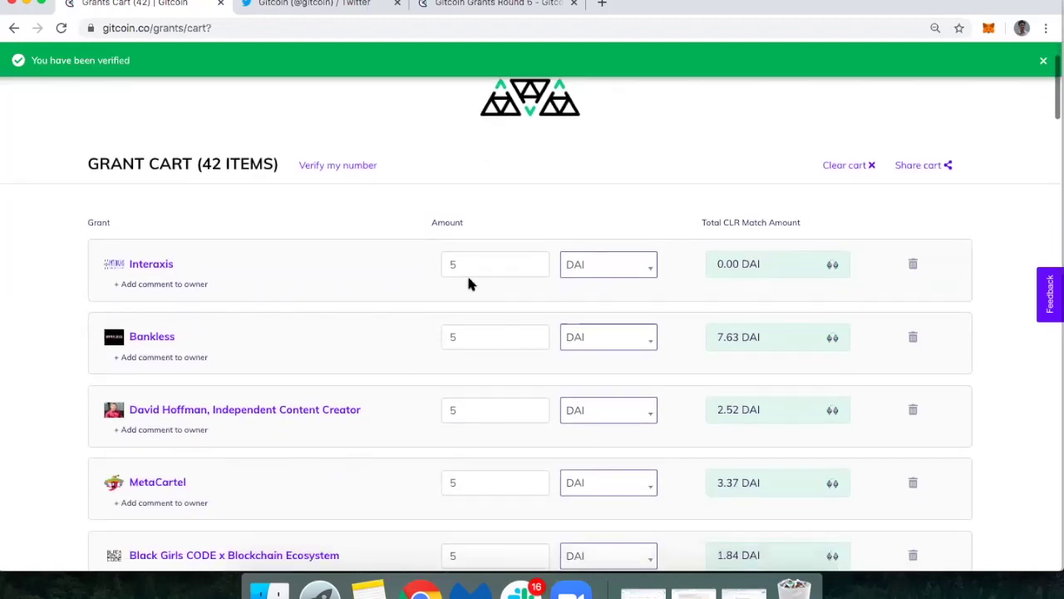
click(613, 269)
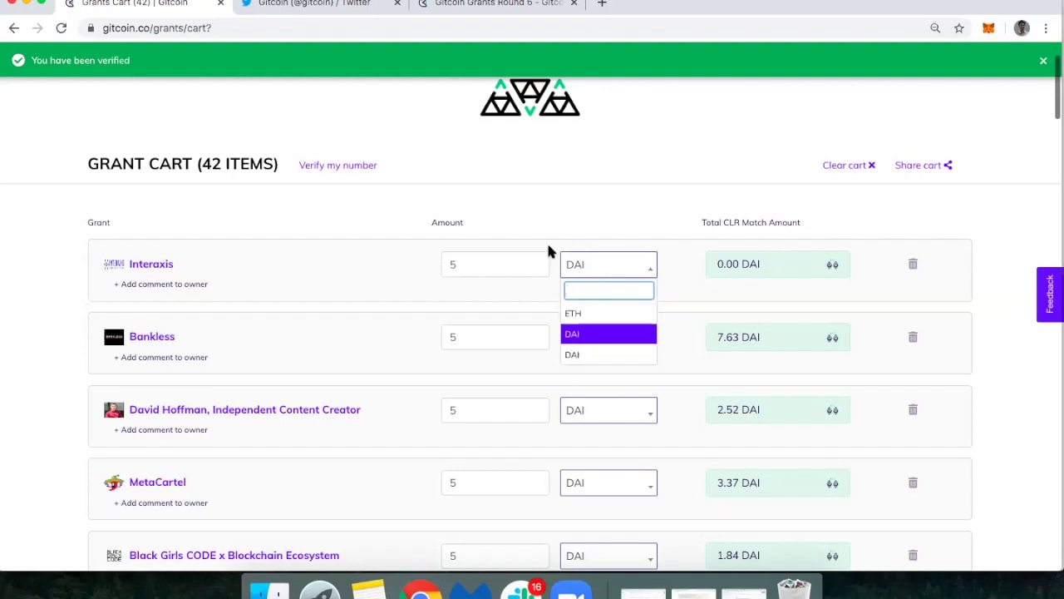
click(604, 194)
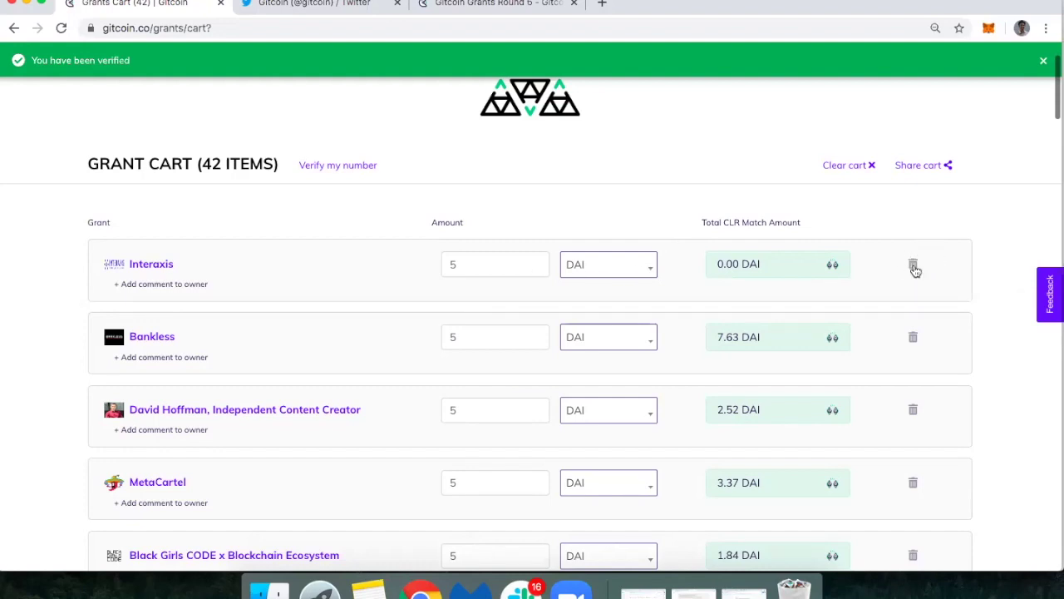
Step: Scroll down the cart and start a comment for the Week in Ethereum News owner
scroll(383, 312, down, 3)
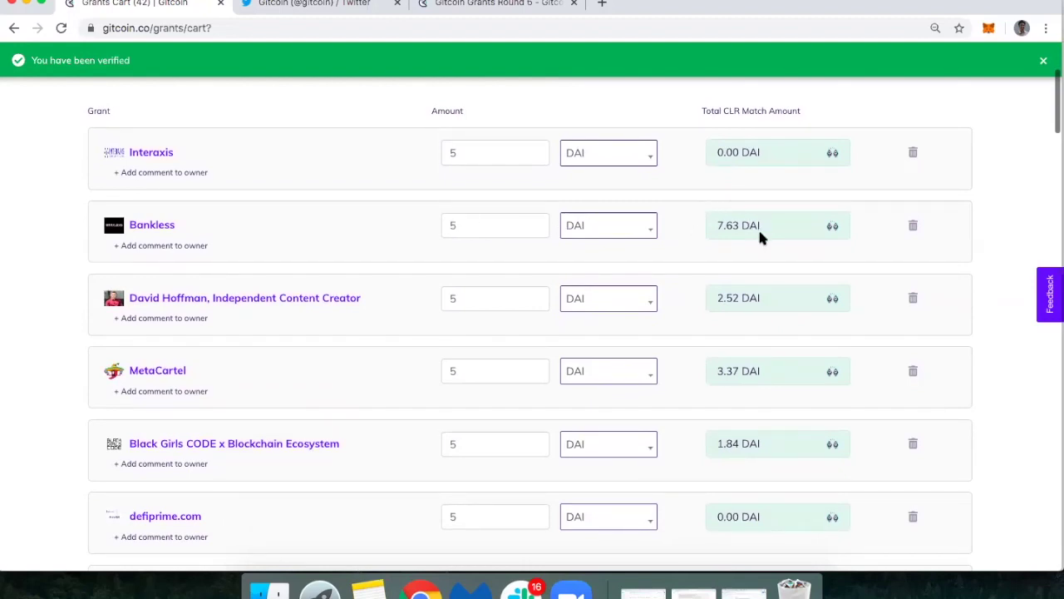
scroll(736, 241, down, 2)
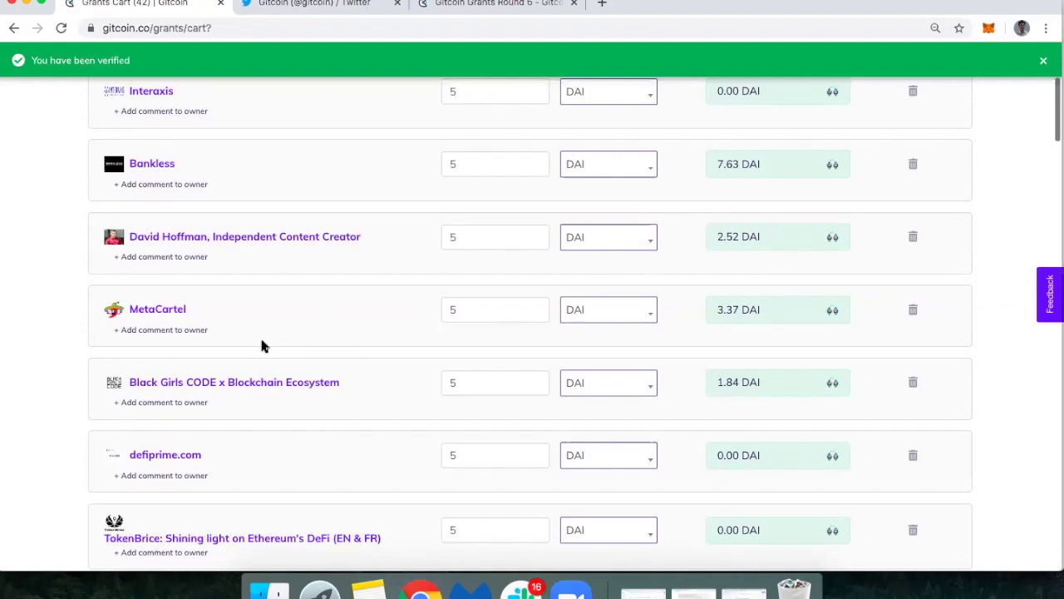
scroll(285, 380, down, 10)
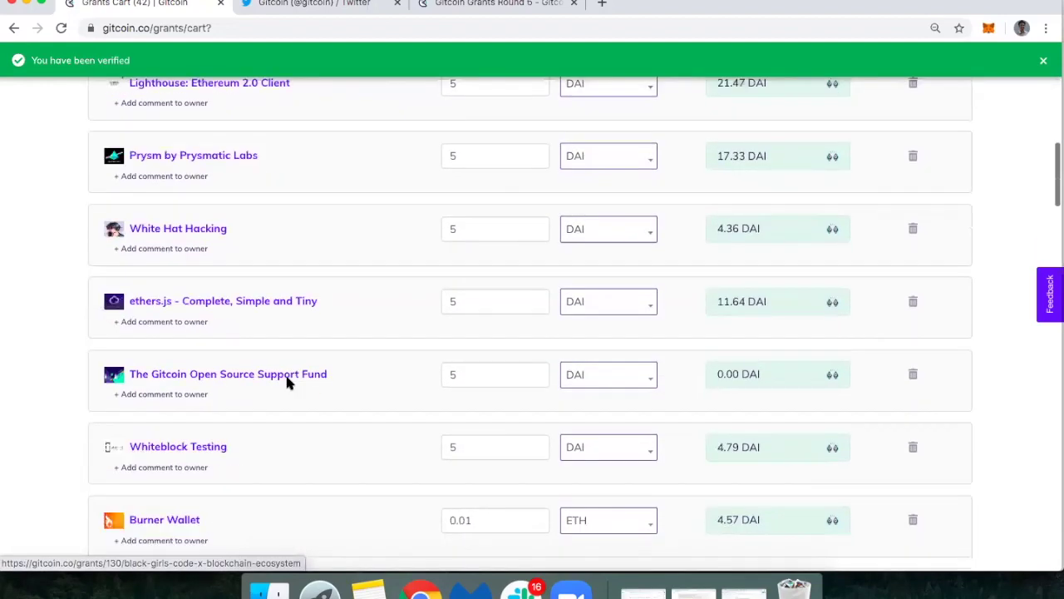
scroll(287, 383, up, 10)
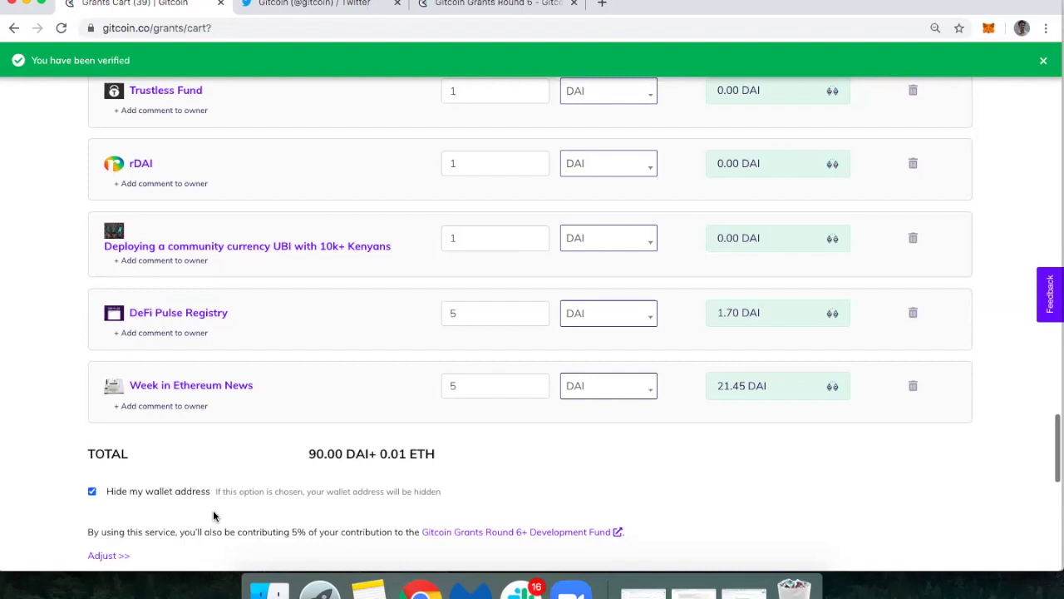
click(145, 407)
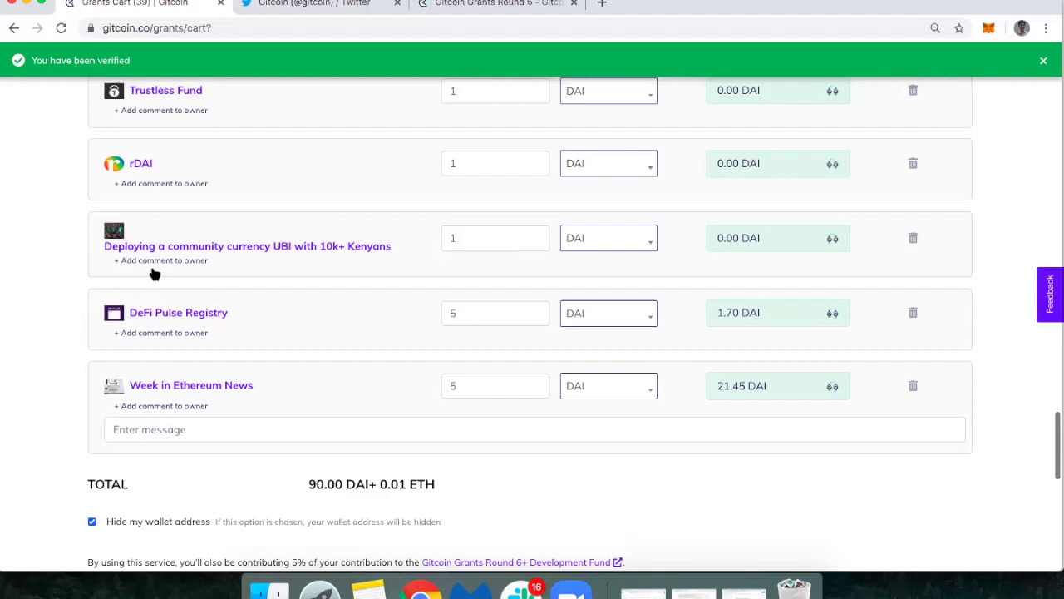
Step: Comment 'Keep doing great work' to the Week in Ethereum News owner, addressing them by name
click(173, 429)
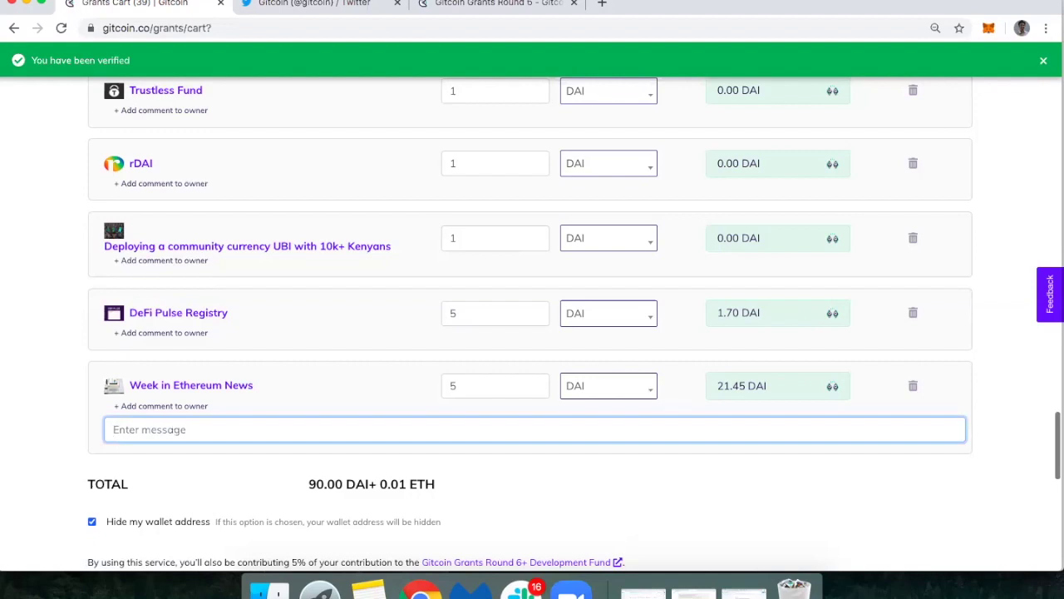
text(Keep)
text(doing great work Evan!)
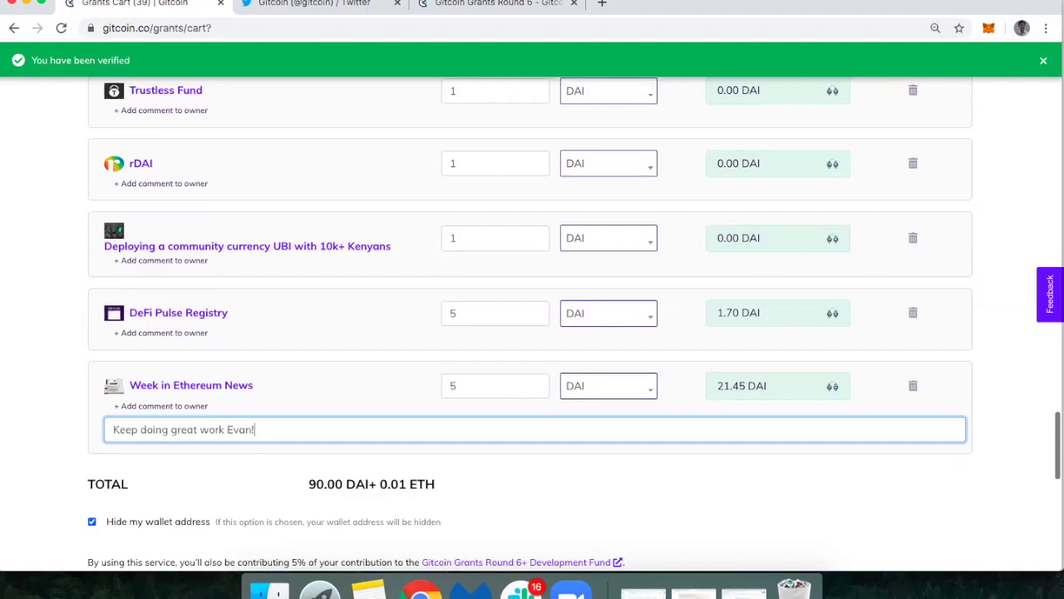
click(120, 463)
scroll(121, 463, down, 2)
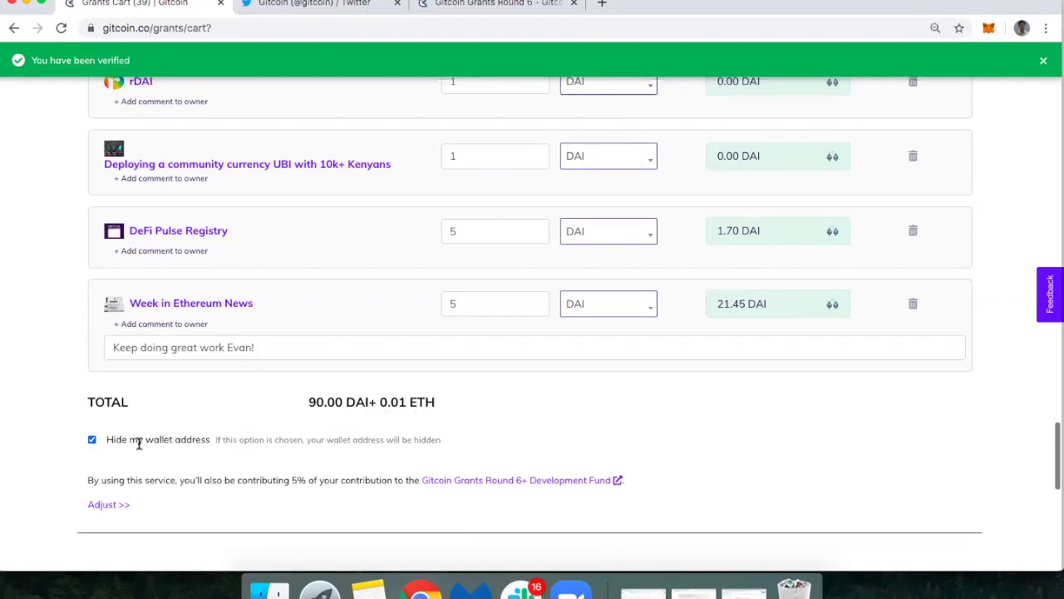
Step: Uncheck 'Hide my wallet address' below the cart total
click(92, 440)
scroll(284, 485, down, 3)
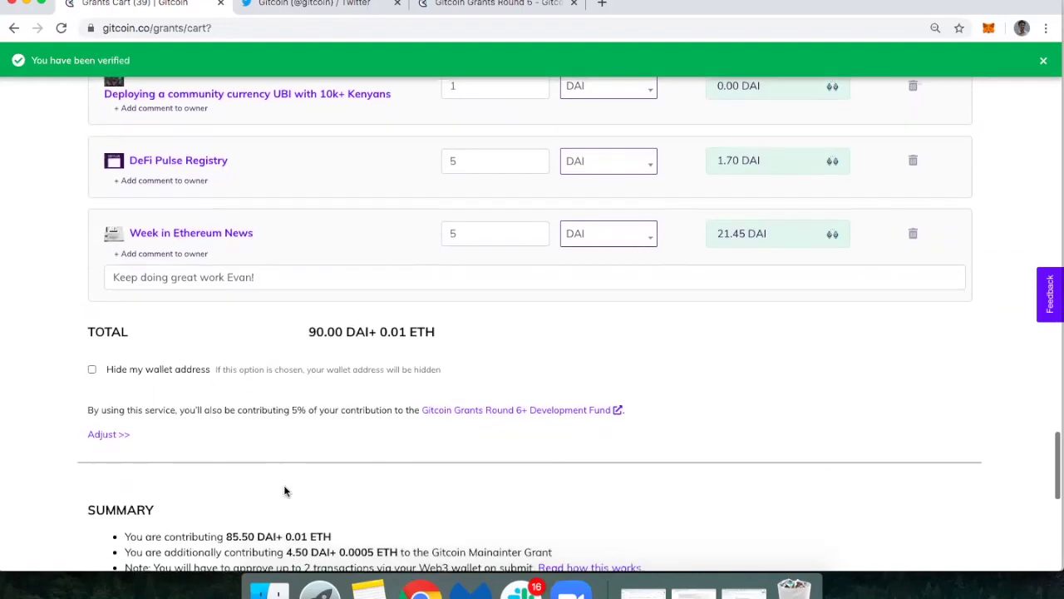
scroll(285, 486, down, 3)
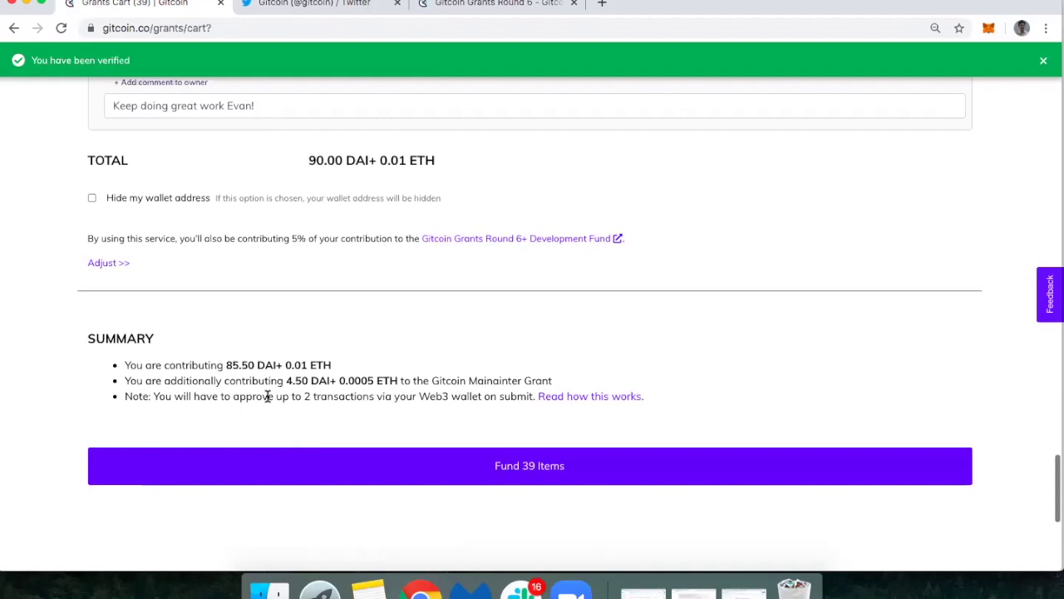
Step: Set the development fund share to 10%, sending 9.00 DAI + 0.001 ETH to the Gitcoin Maintainer Grant
scroll(268, 397, down, 1)
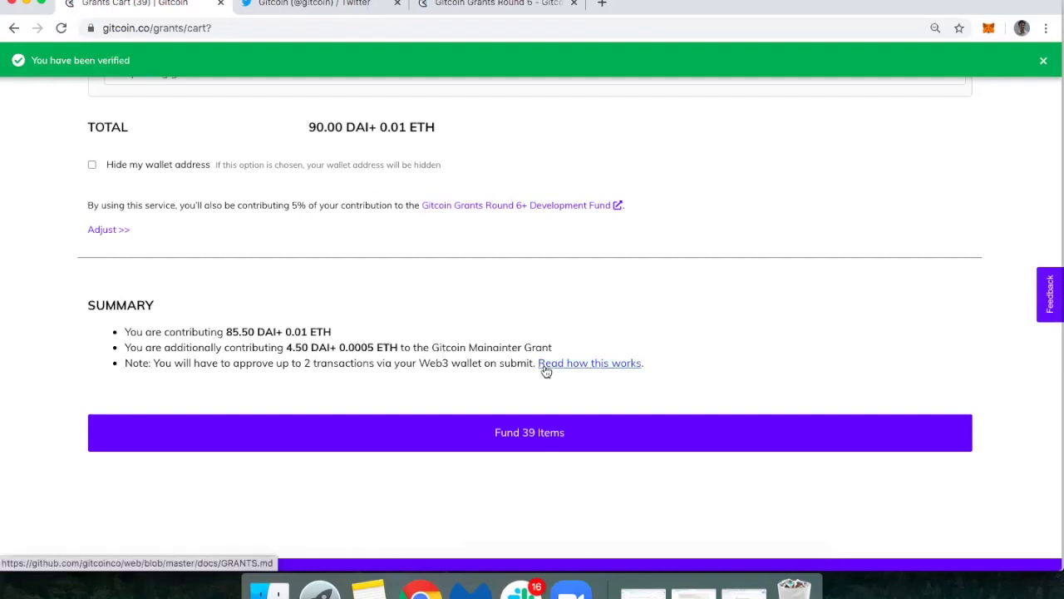
click(100, 229)
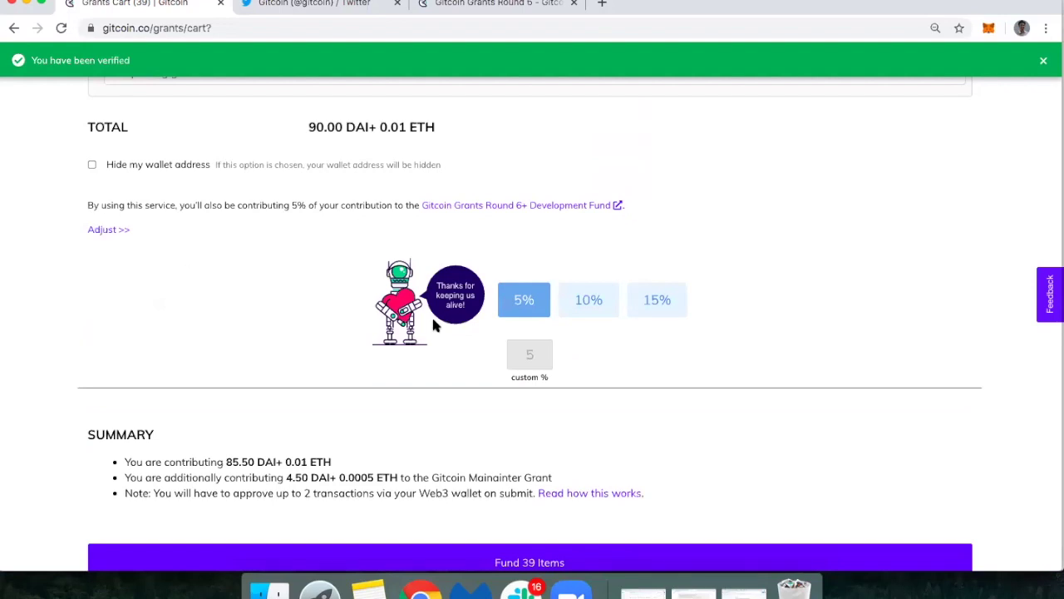
click(590, 304)
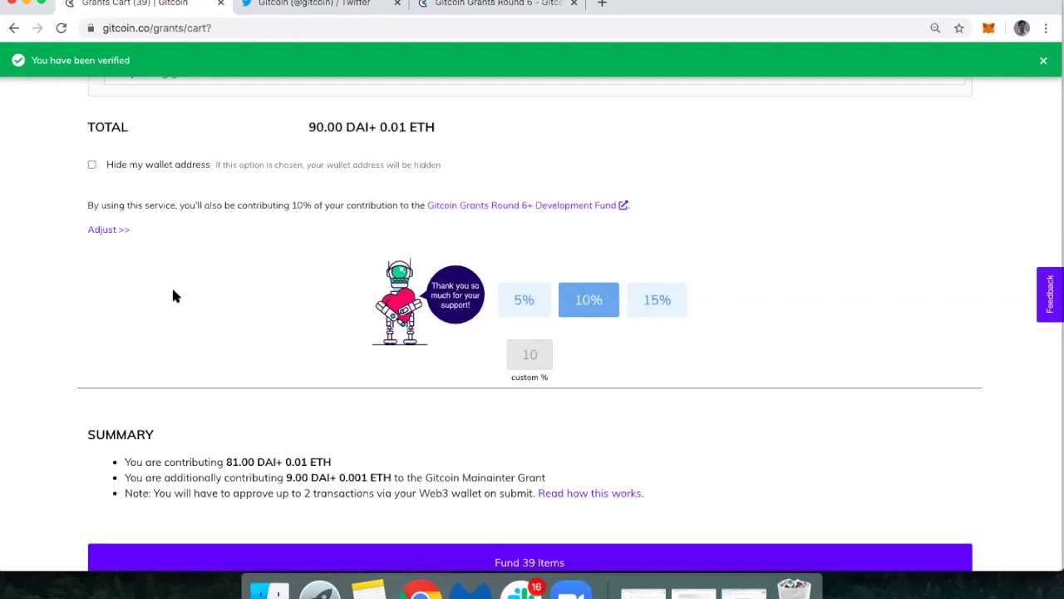
scroll(177, 333, down, 1)
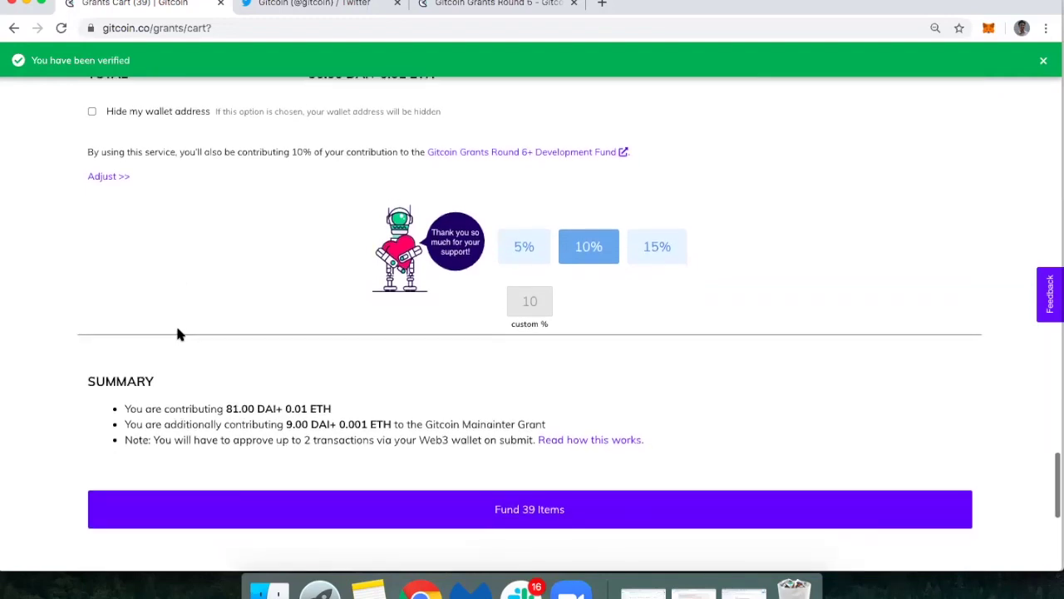
scroll(177, 333, up, 1)
scroll(177, 333, down, 1)
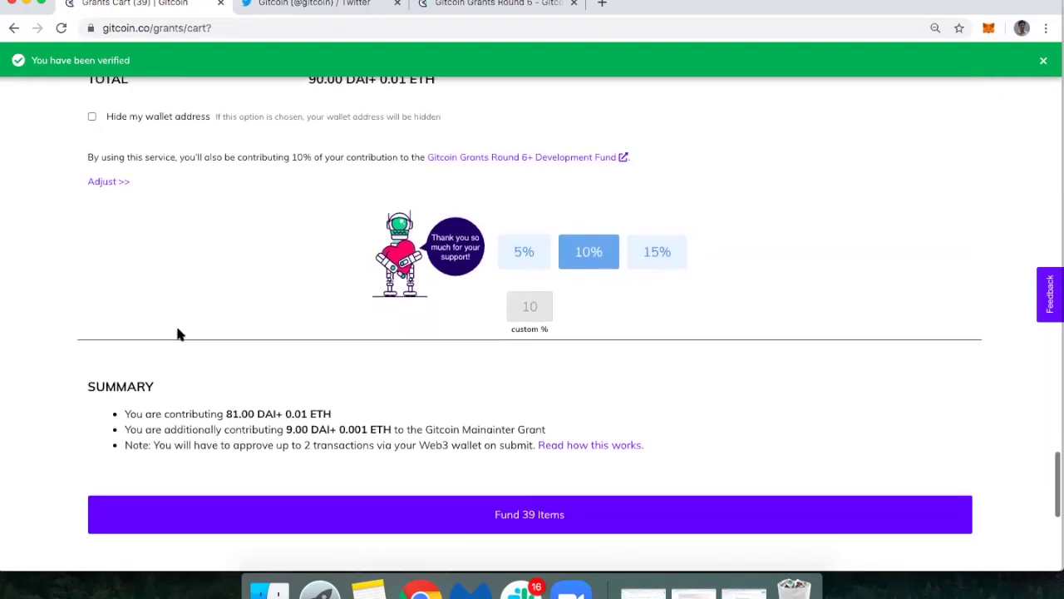
scroll(177, 333, down, 1)
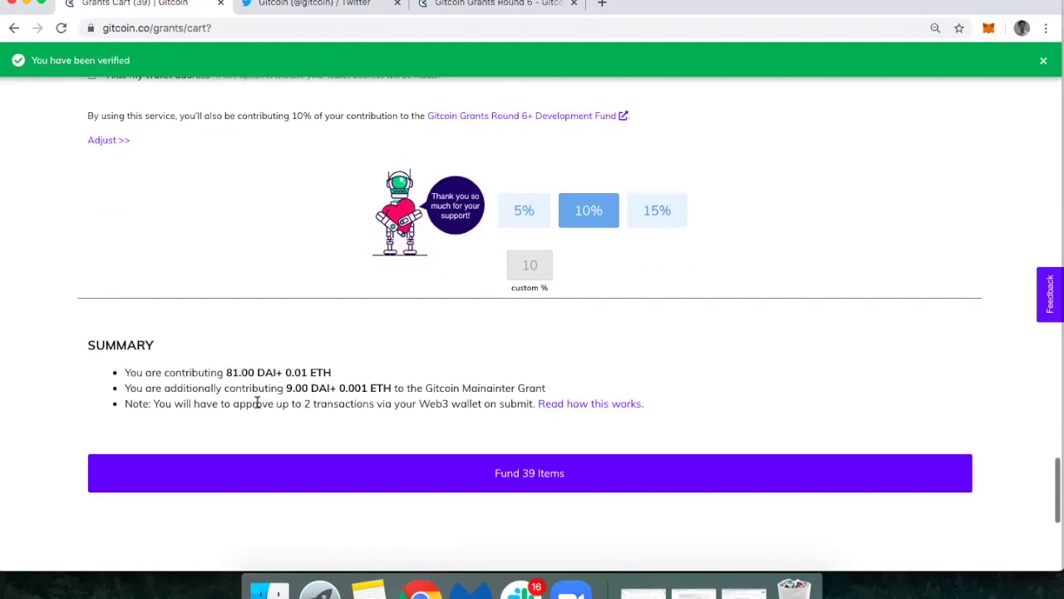
Step: Fund the 39 items and view MetaMask's advanced gas settings, keeping them unchanged
click(358, 474)
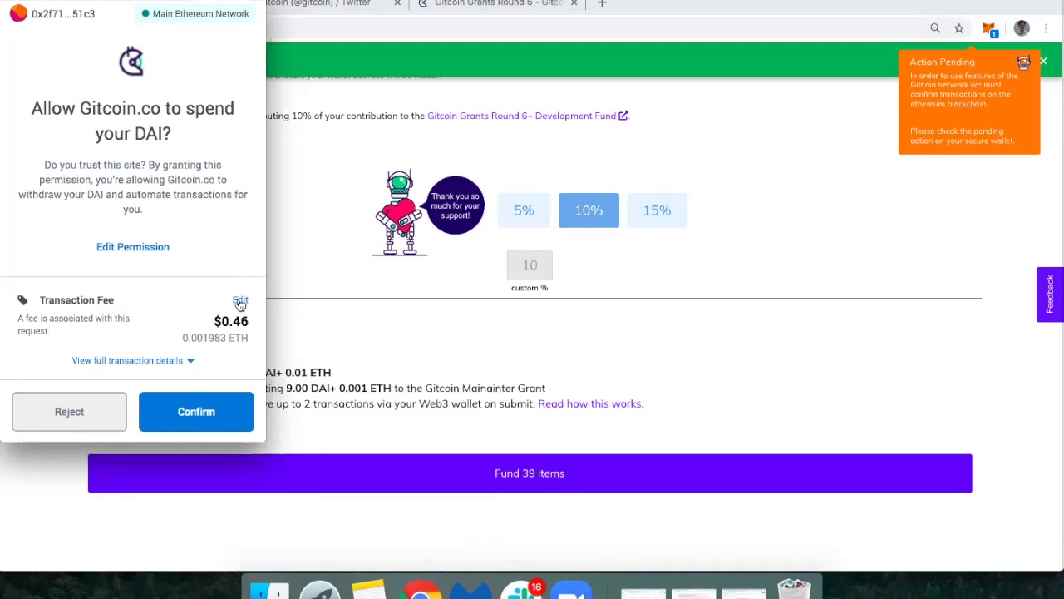
click(241, 301)
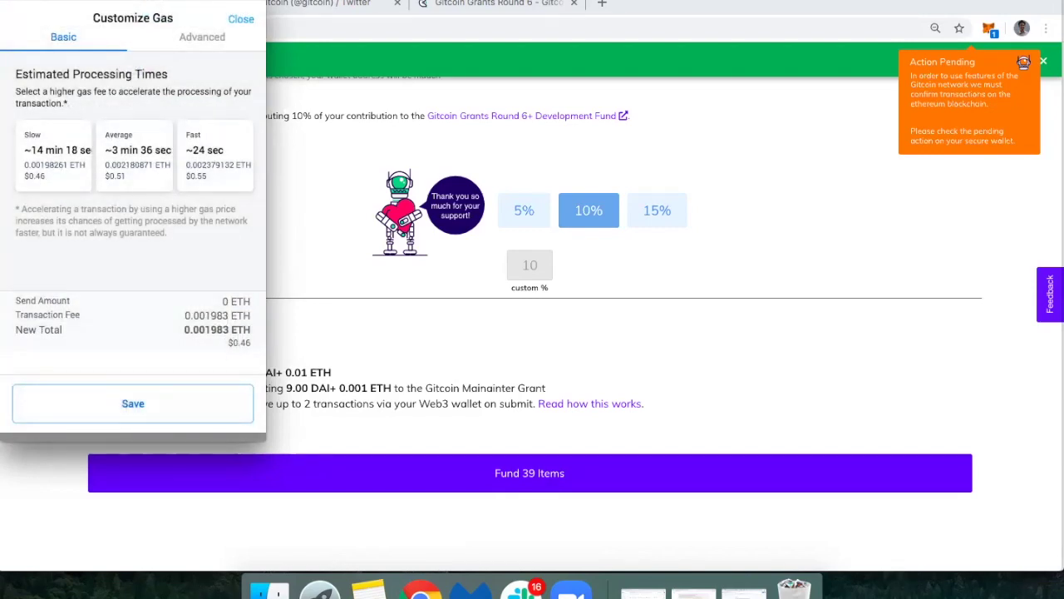
click(196, 45)
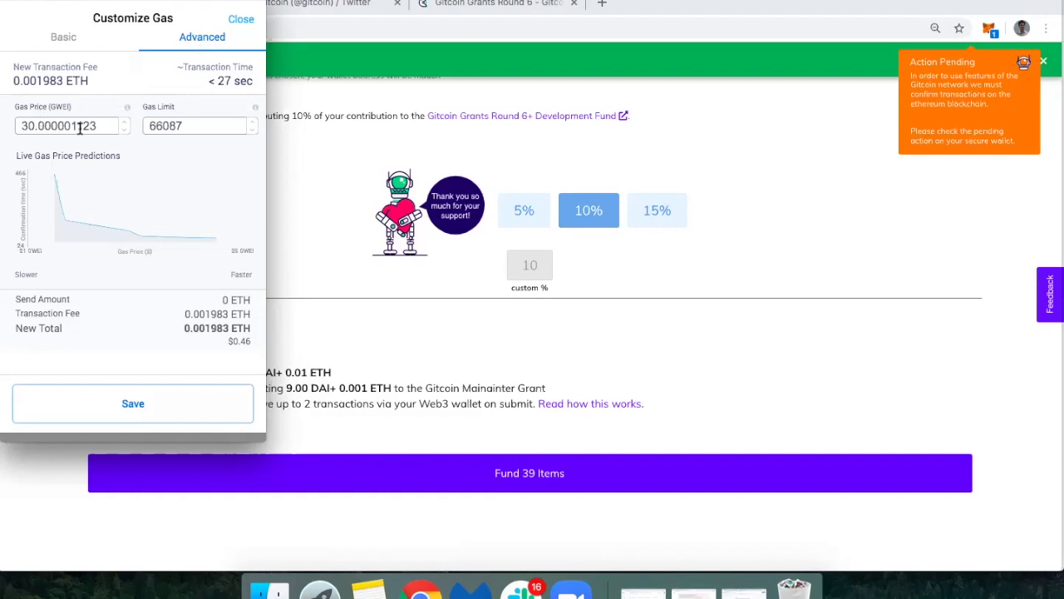
click(129, 404)
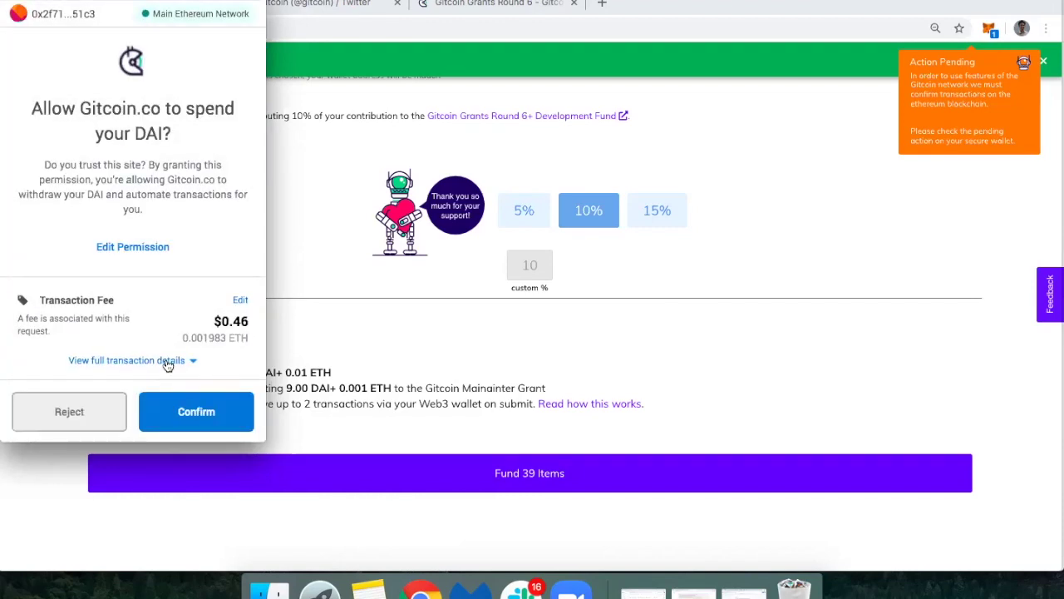
Step: Review the full approval details and confirm Gitcoin.co spending up to 90 DAI
click(155, 360)
scroll(151, 357, down, 5)
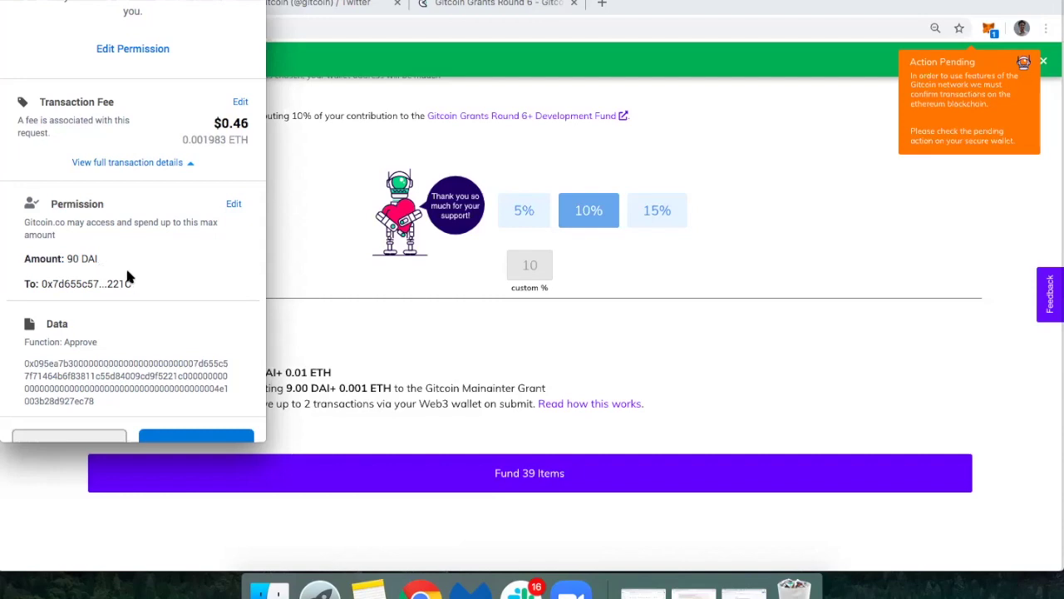
scroll(127, 276, down, 1)
click(188, 421)
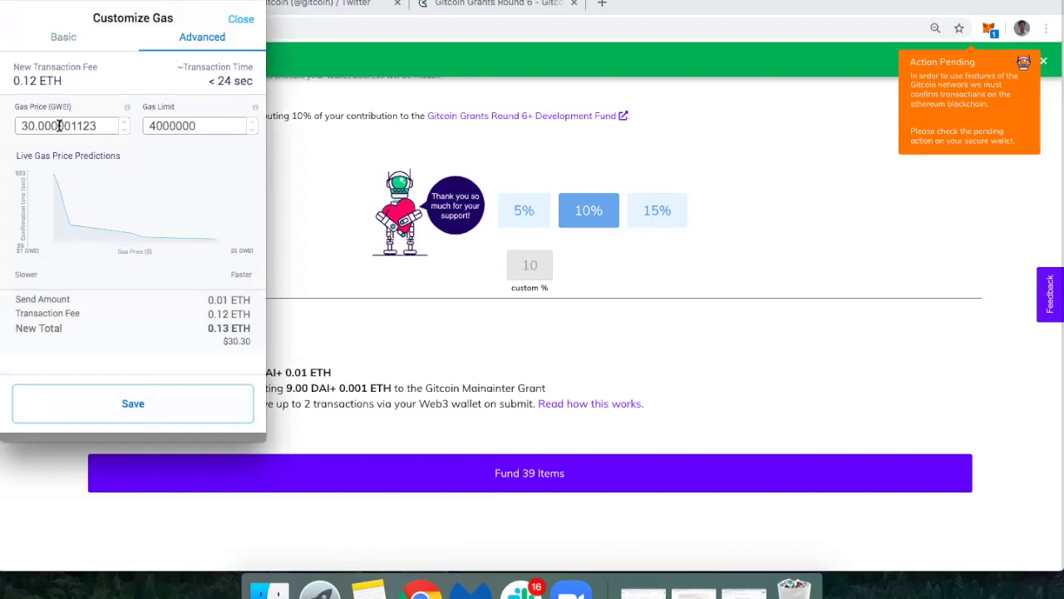
Step: Confirm the 0.01 ETH contribution in MetaMask: 4,000,000 gas limit, 30 gwei, 0.13 ETH total
click(67, 38)
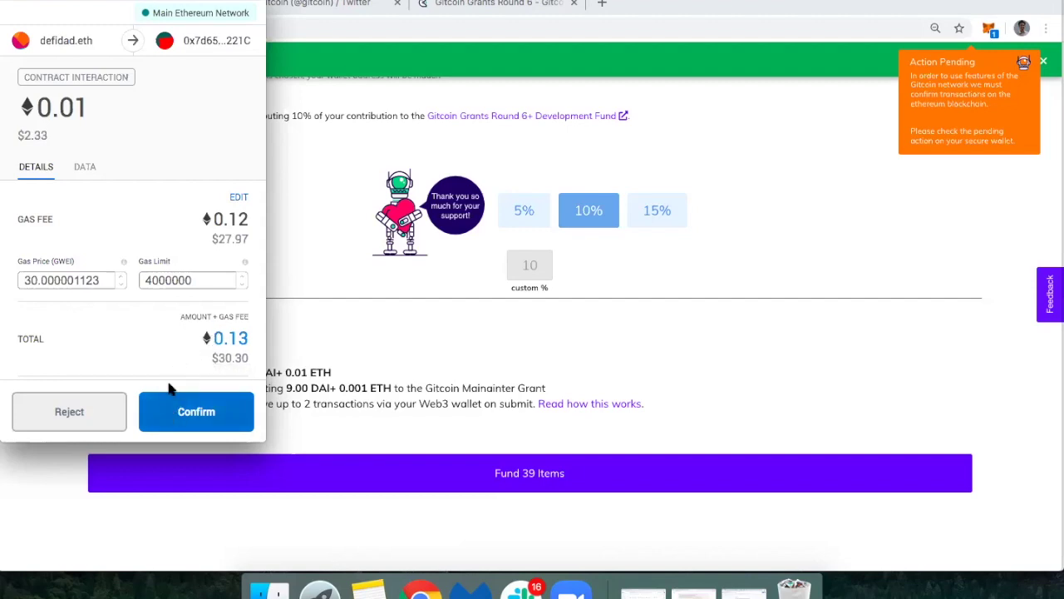
click(172, 414)
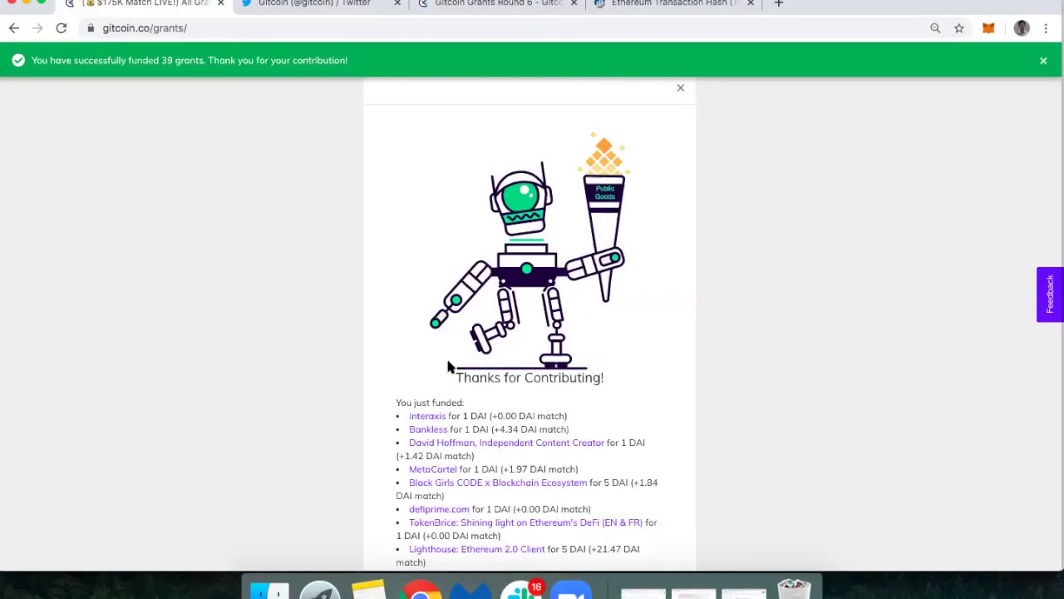
Step: Scroll the 'You just funded' list, e.g. Lighthouse: Ethereum 2.0 Client at 5 DAI (+21.47 DAI match)
scroll(447, 365, down, 2)
scroll(445, 321, down, 2)
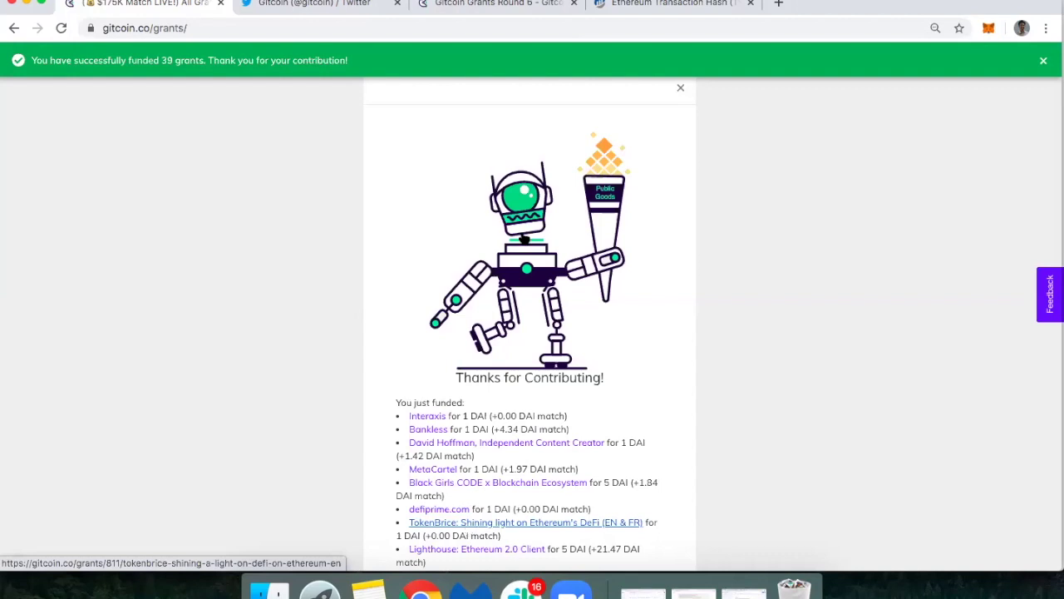
Step: On Etherscan, check the transaction succeeded in block 10281142 and review its DAI token transfers
click(620, 5)
scroll(503, 311, down, 5)
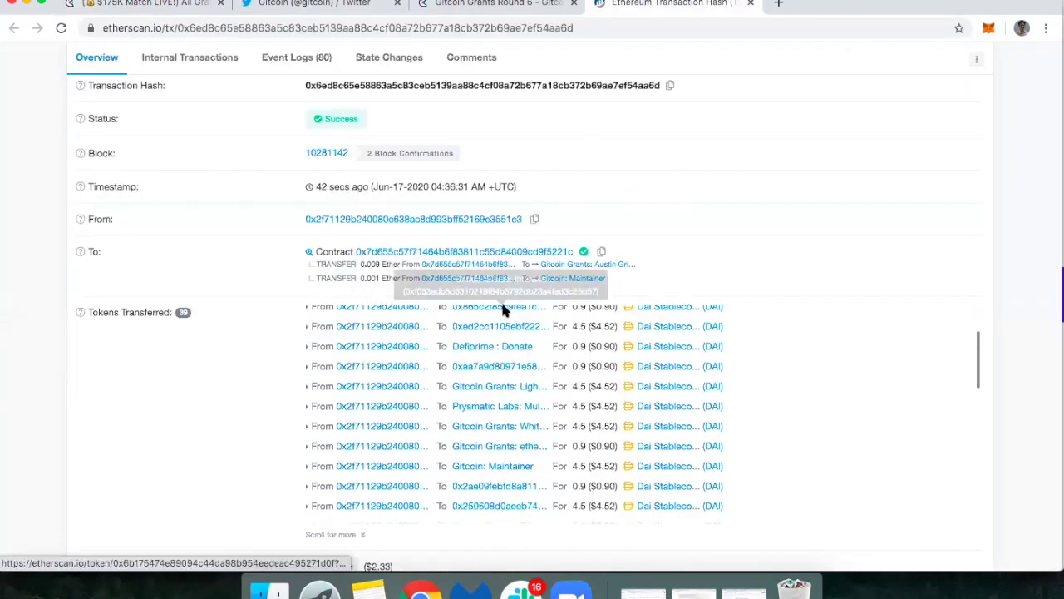
scroll(251, 356, down, 1)
scroll(253, 359, down, 5)
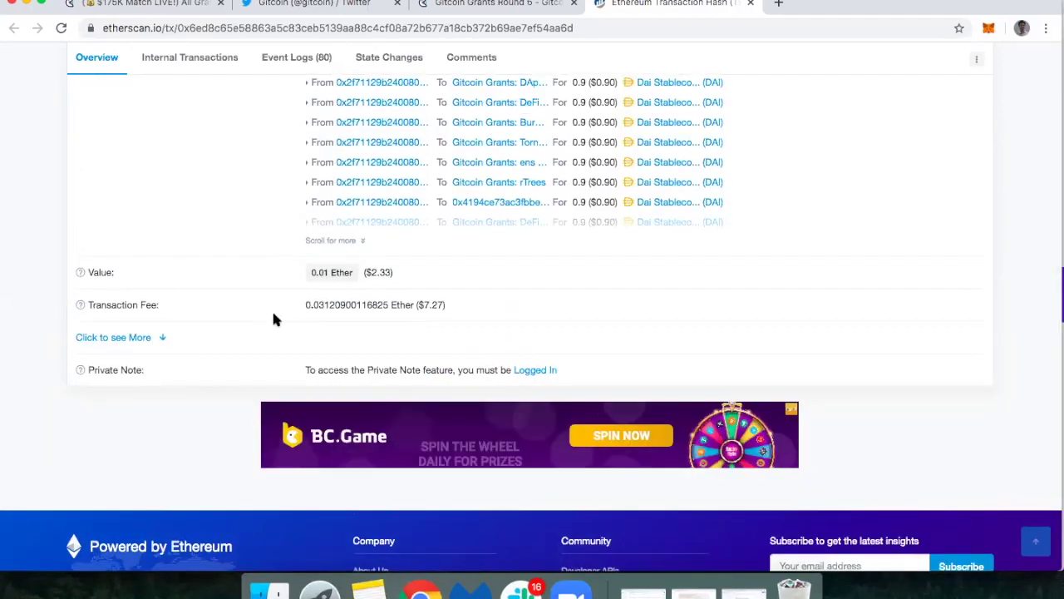
Step: Expand the transaction details to show gas limit, gas price and input data
click(160, 337)
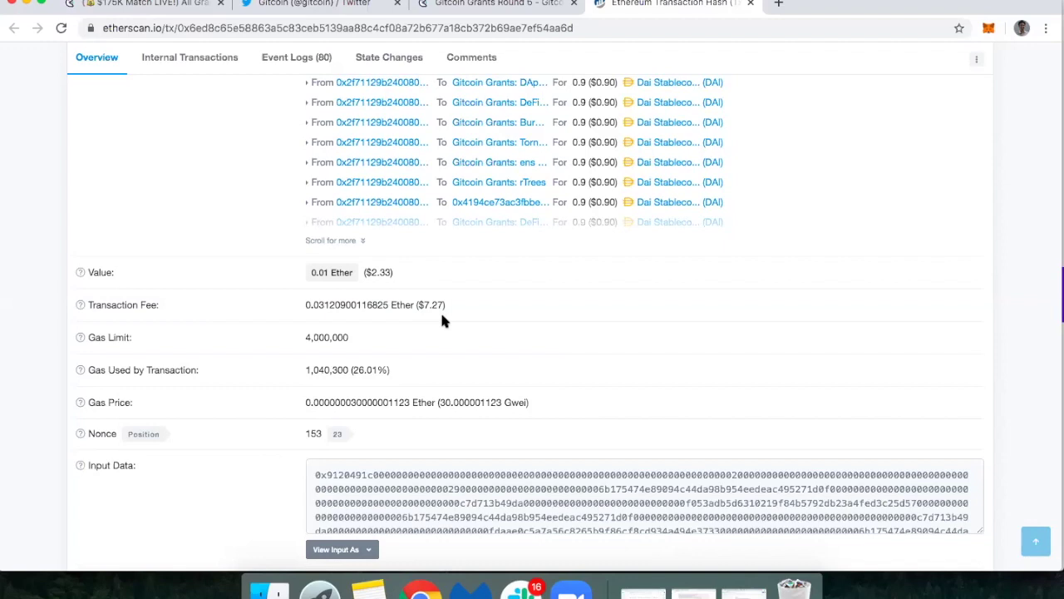
scroll(442, 321, up, 1)
scroll(443, 316, up, 3)
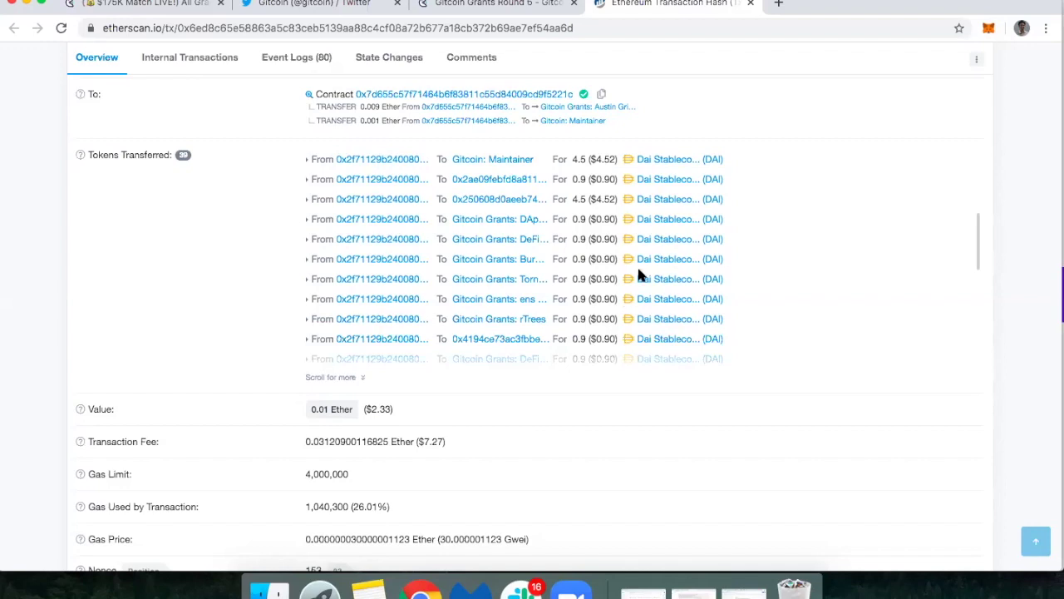
scroll(639, 271, down, 3)
scroll(641, 275, down, 10)
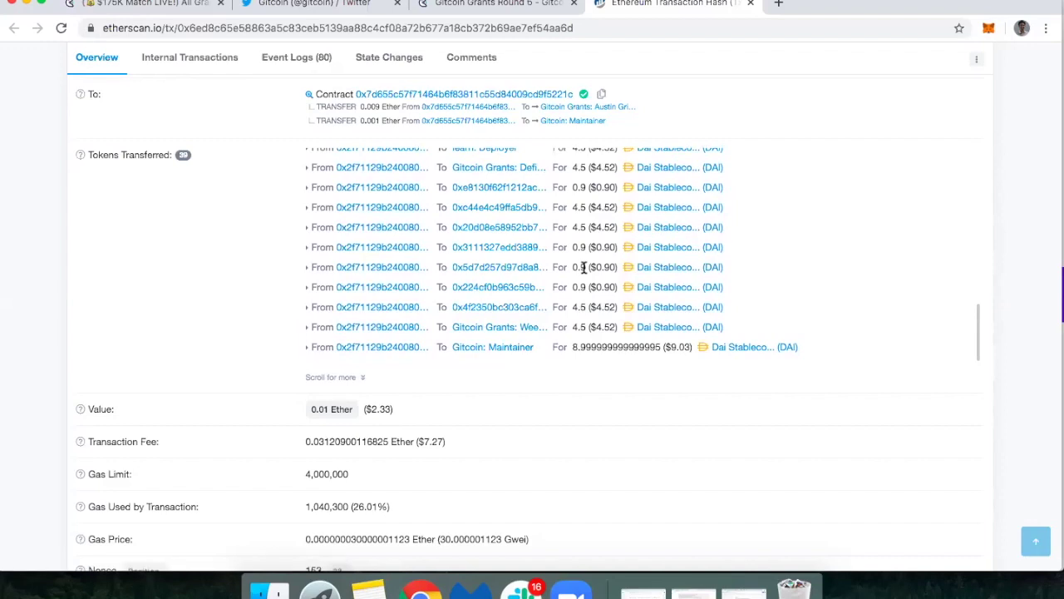
scroll(585, 268, up, 1)
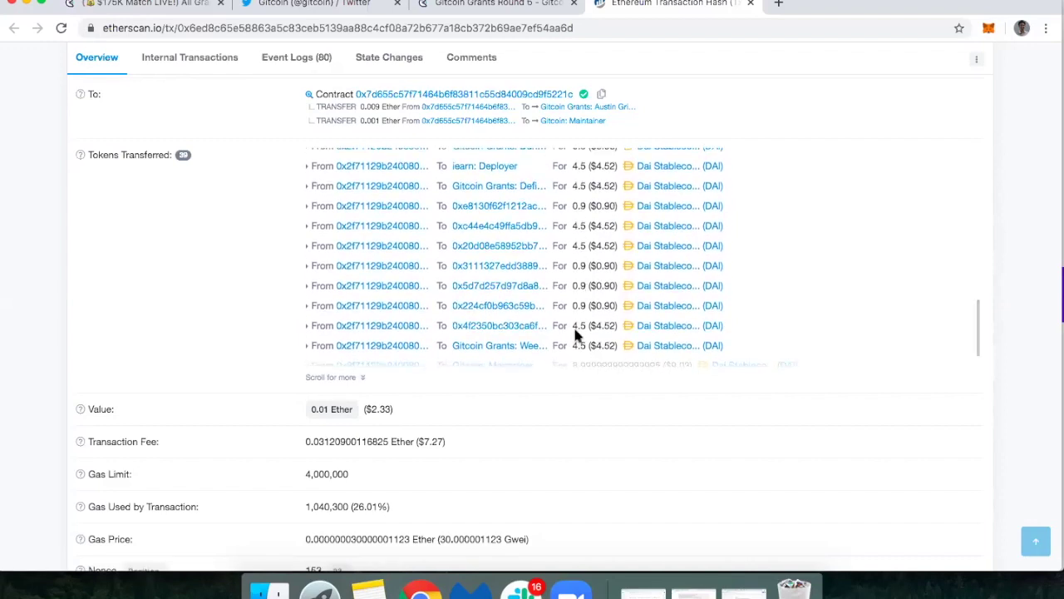
scroll(588, 226, up, 1)
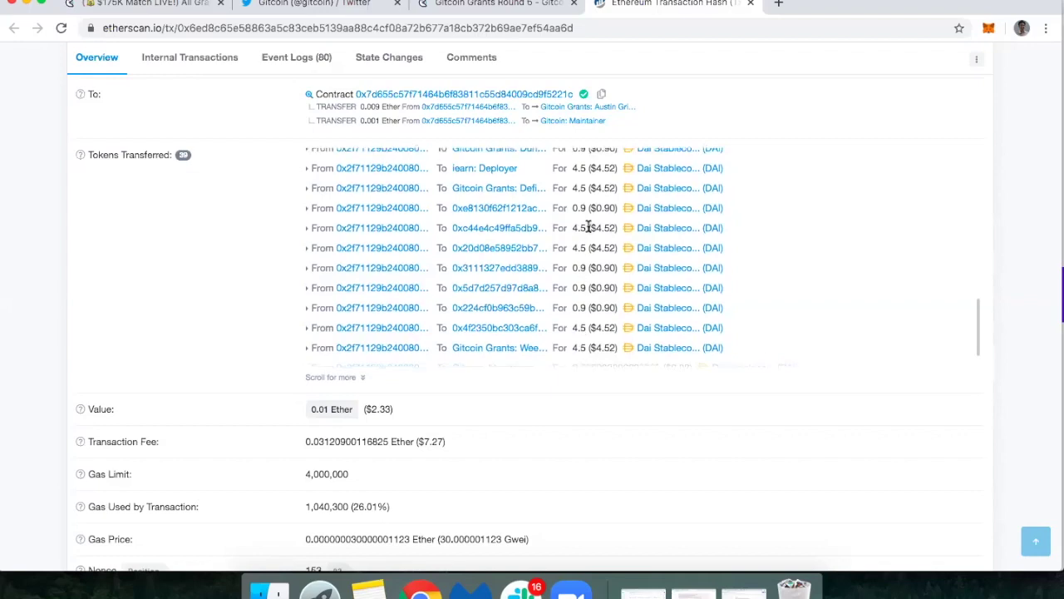
scroll(588, 226, up, 10)
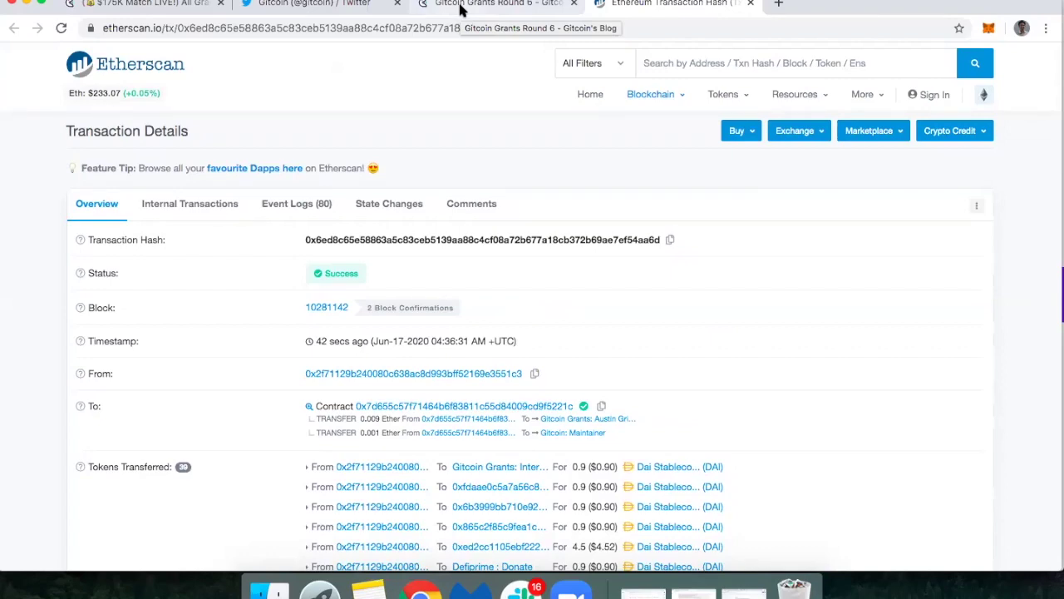
Step: View the Gitcoin Grants Round 6 blog tab, then return to the Thanks for Contributing page
click(462, 7)
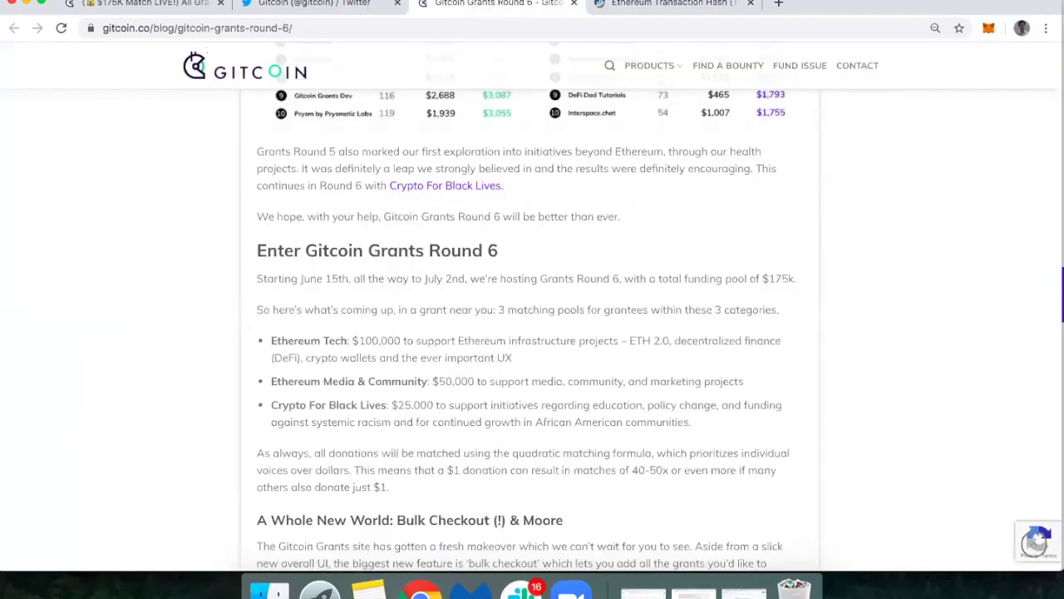
click(169, 5)
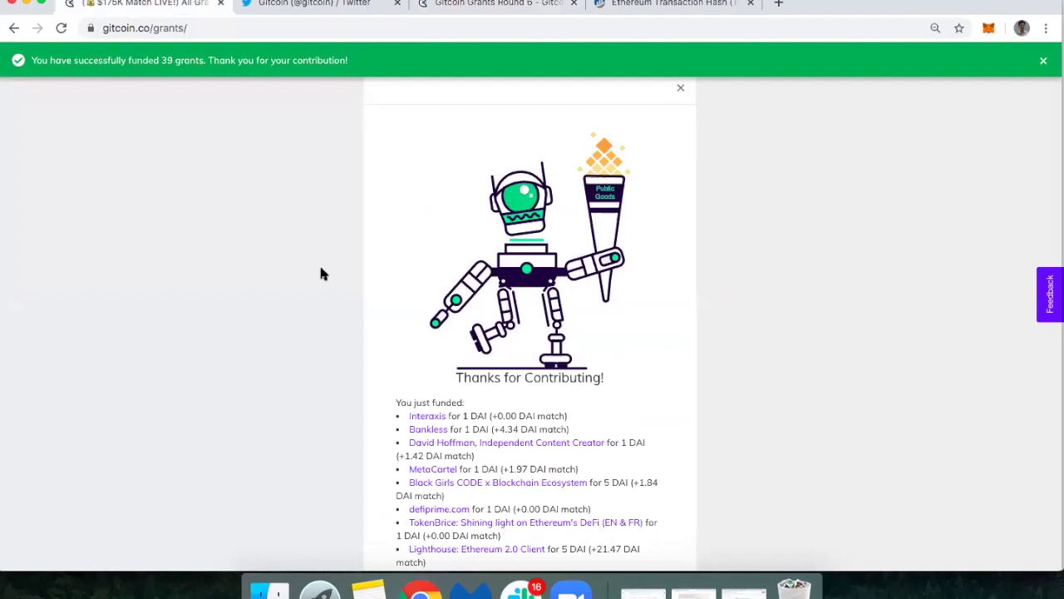